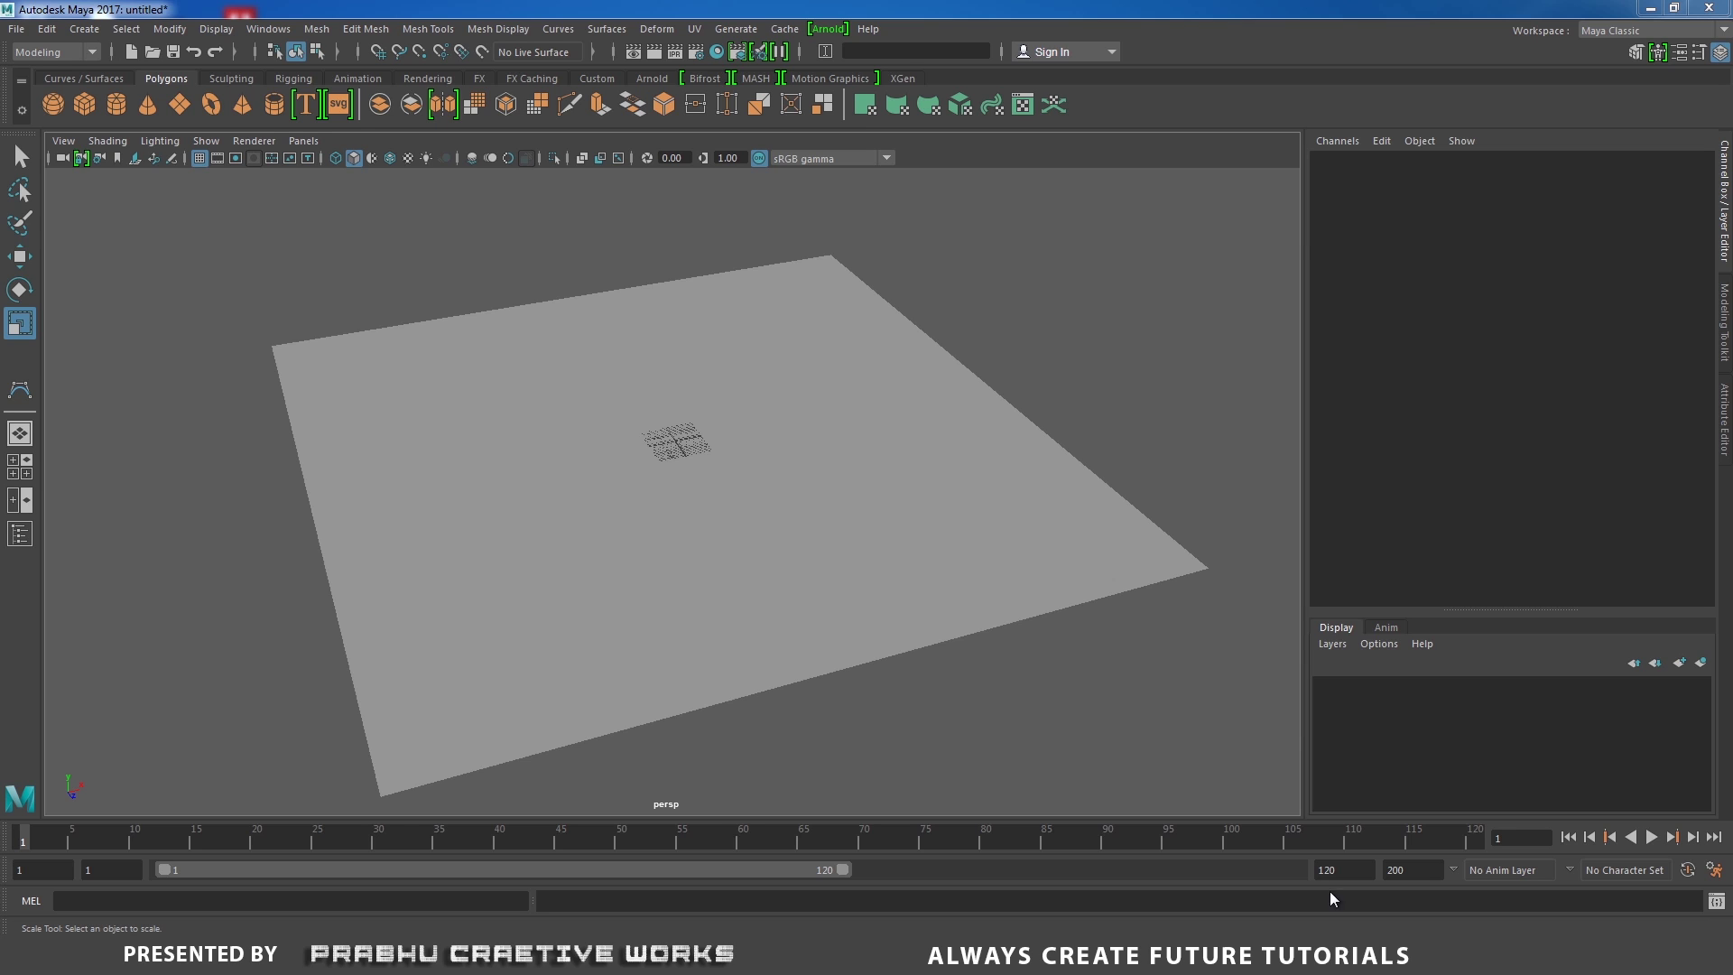
- Start the CV Curve Tool and switch the viewport to the front view
{"action": "left_click", "coordinate": [84, 34]}
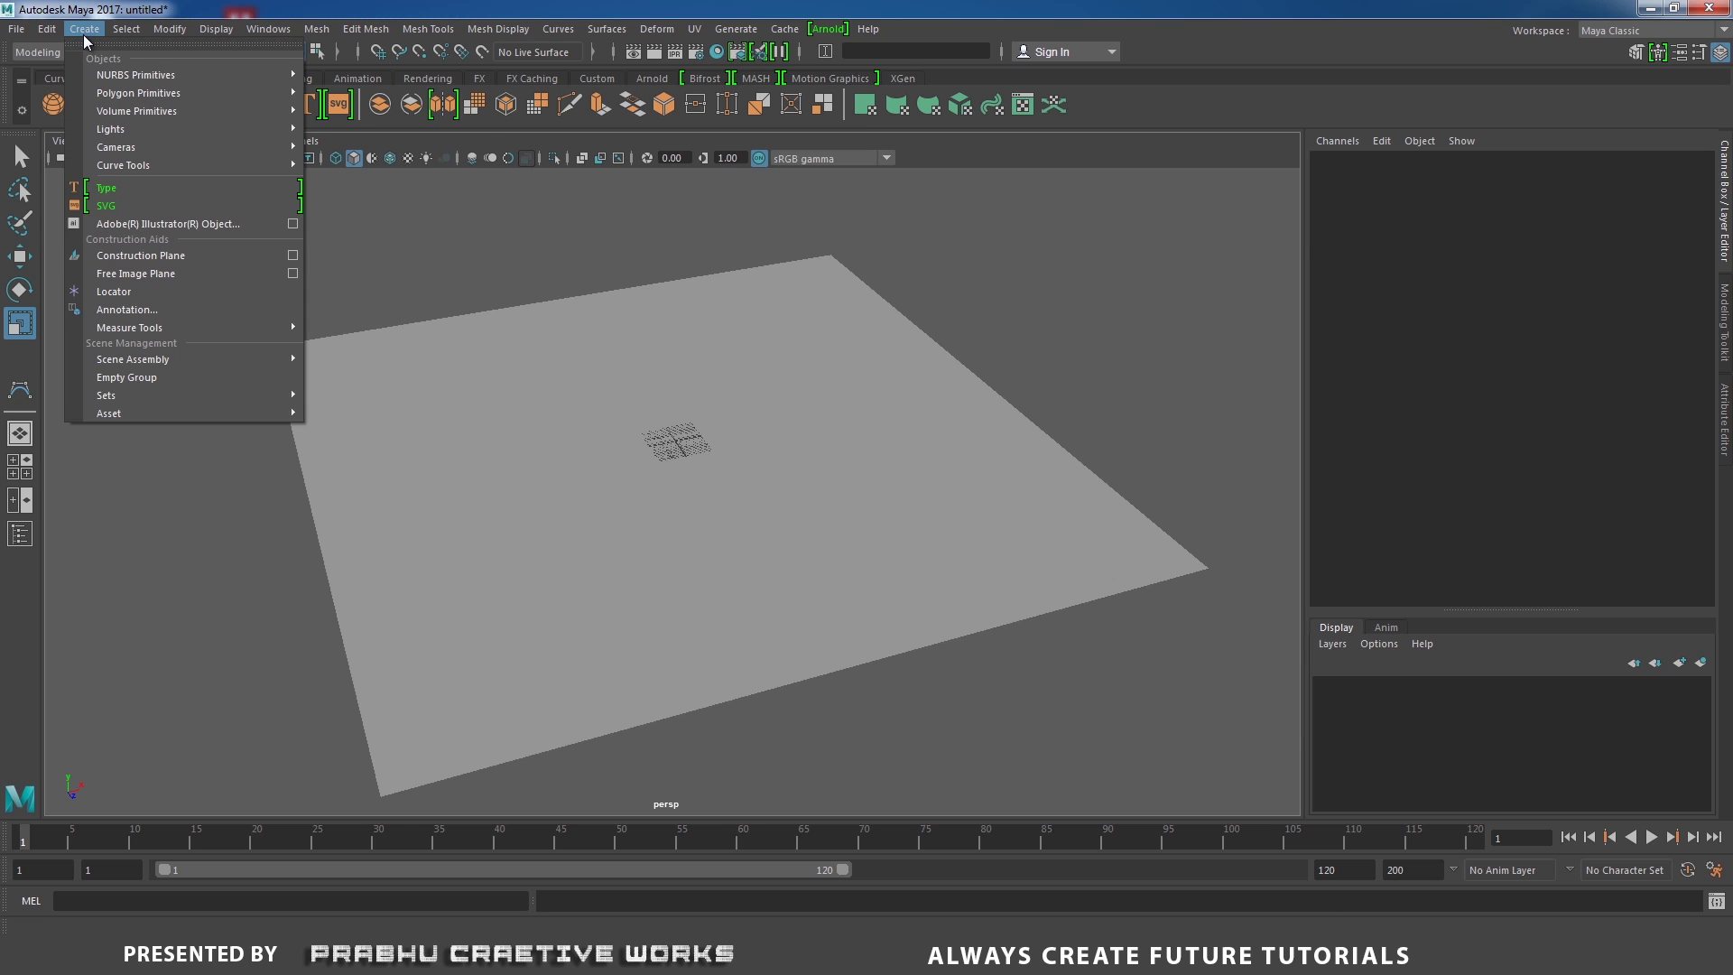
{"action": "mouse_move", "coordinate": [221, 165]}
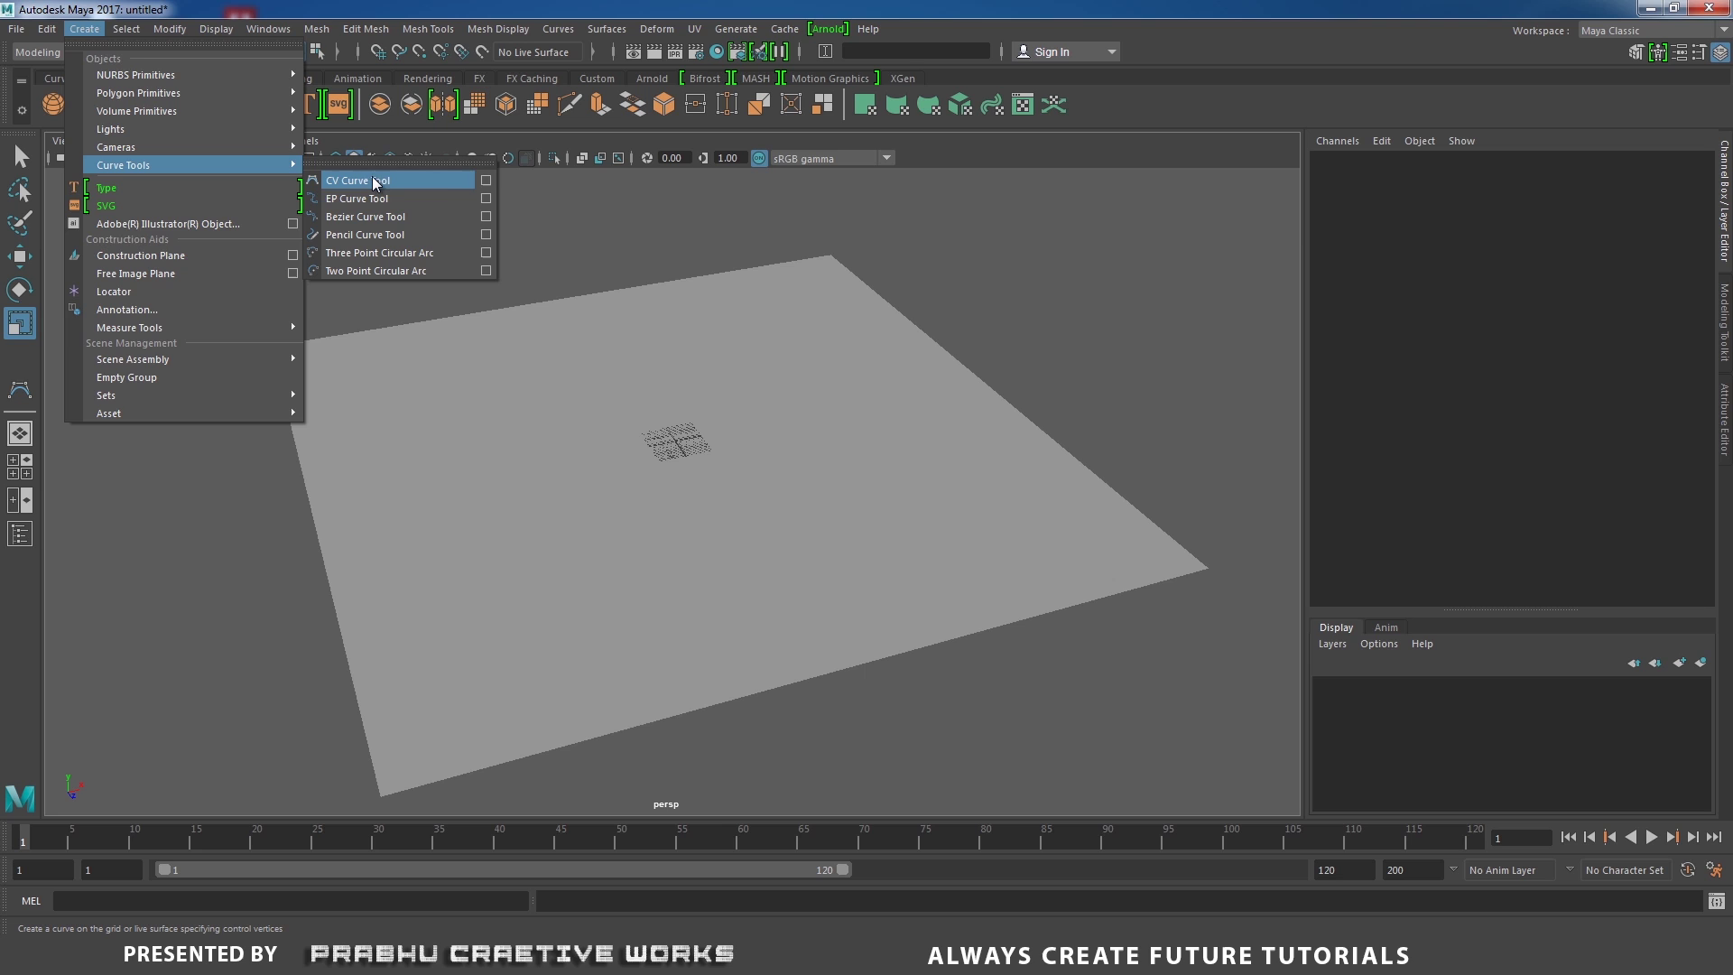
{"action": "left_click", "coordinate": [485, 180]}
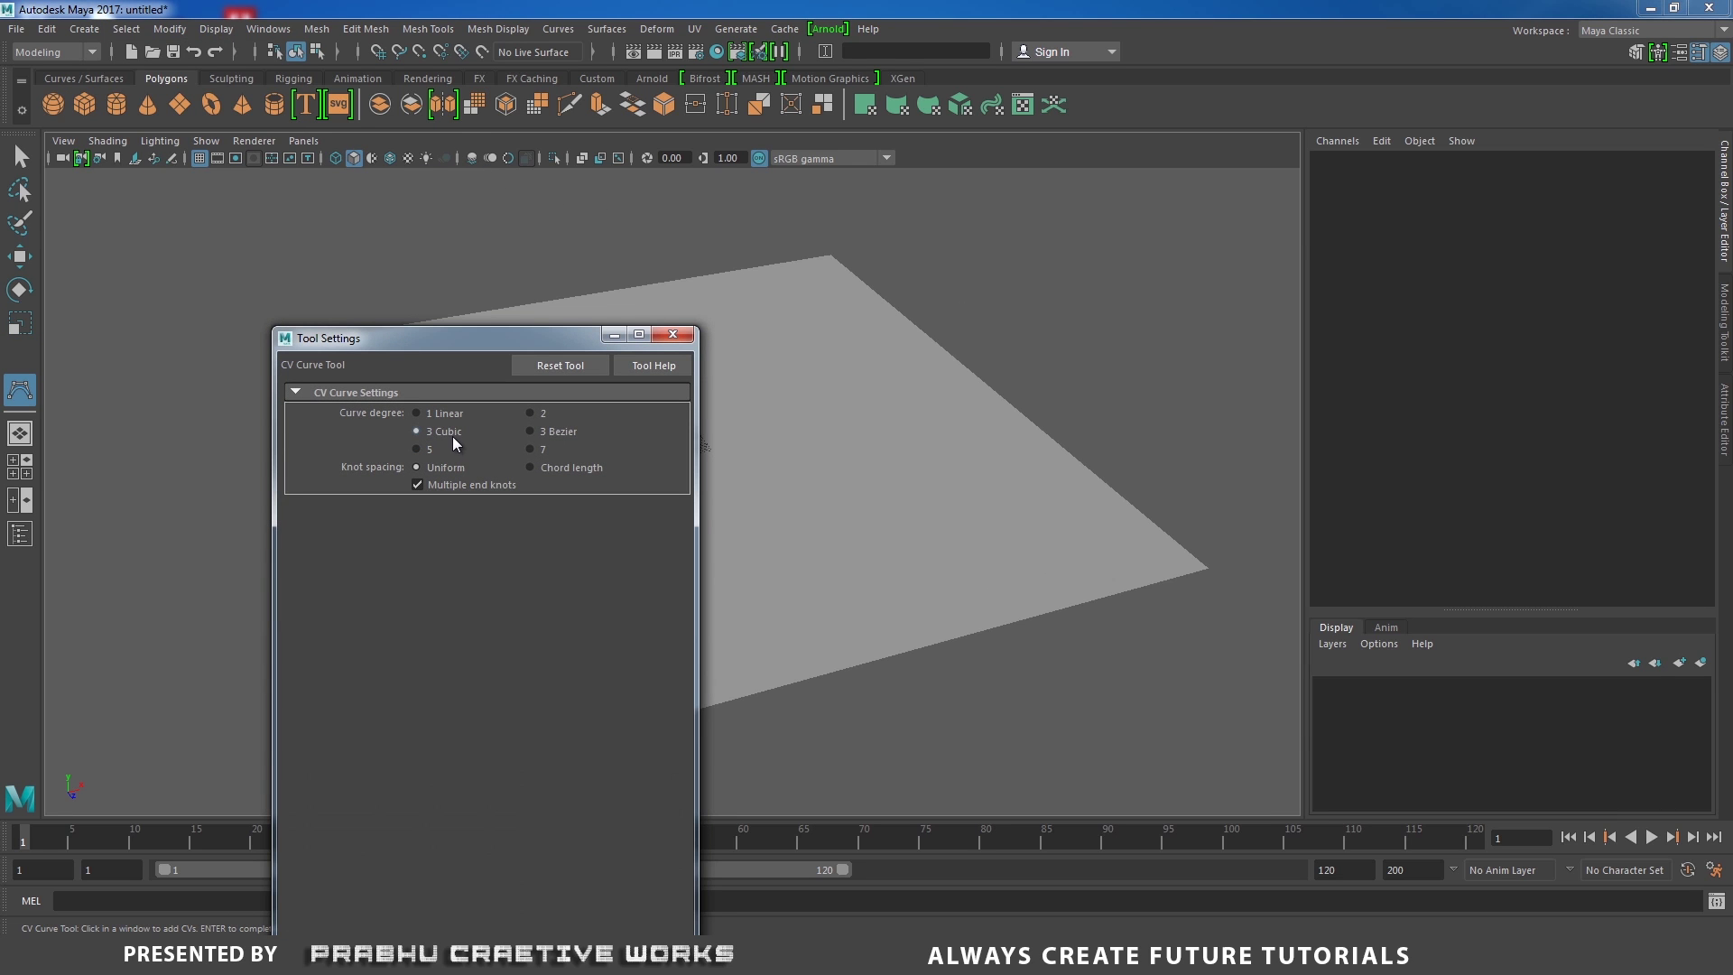
{"action": "left_click", "coordinate": [672, 334]}
{"action": "key", "text": "space"}
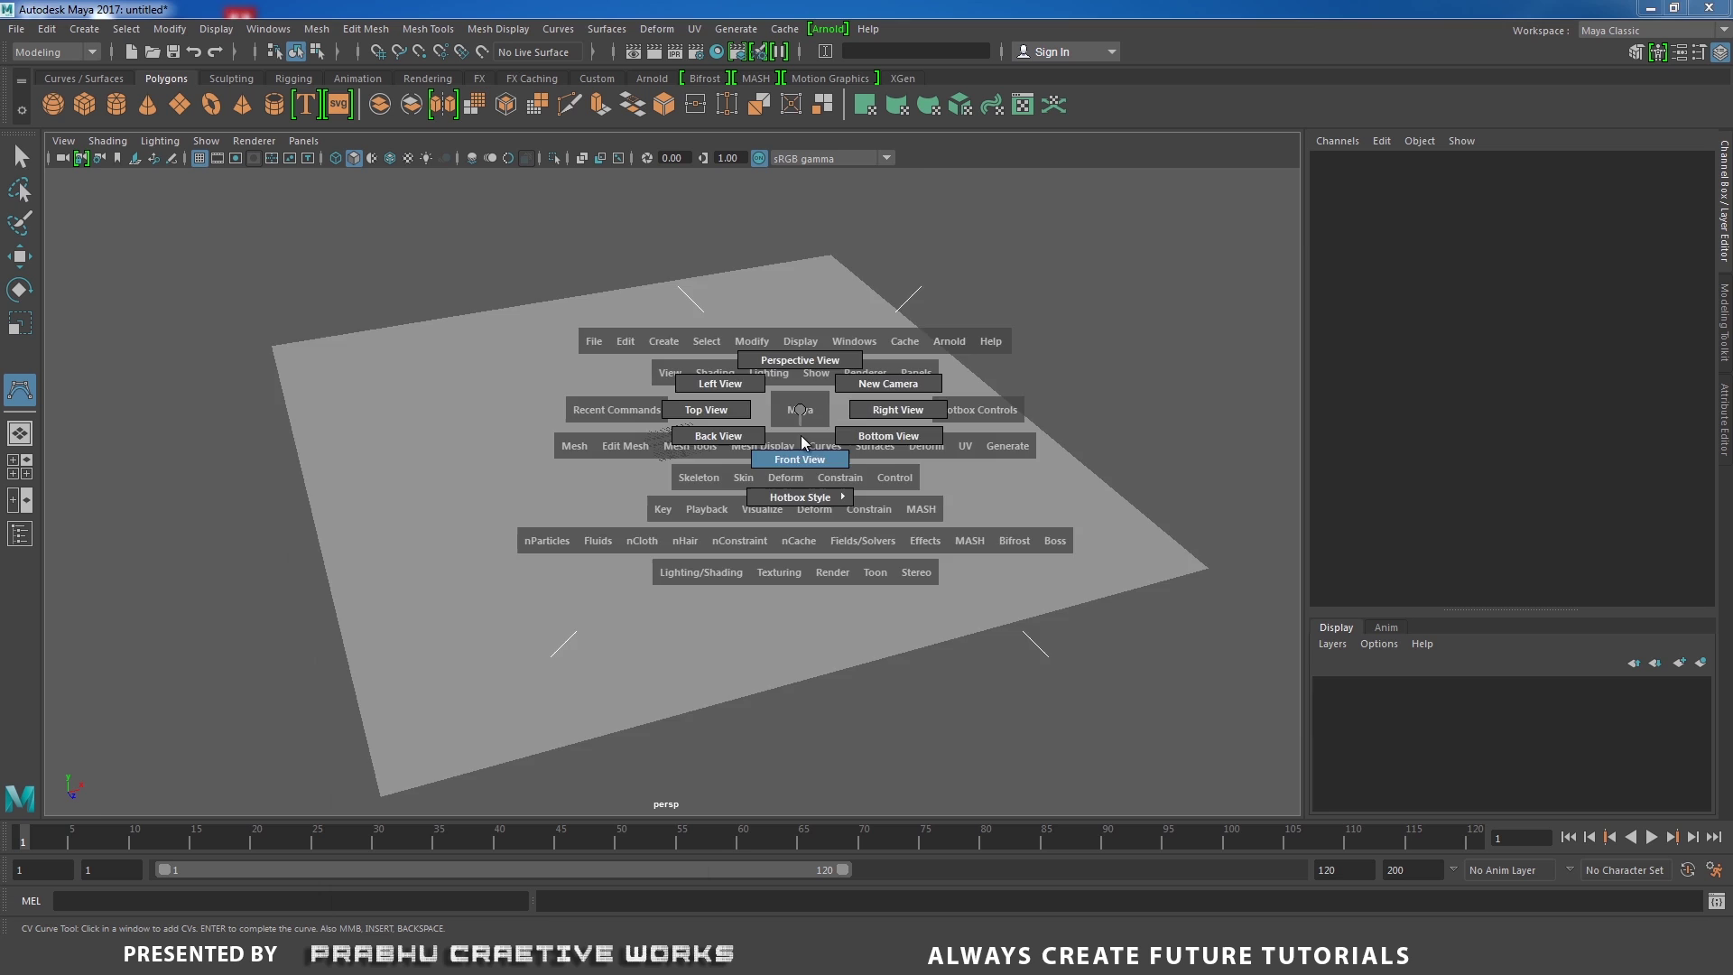
{"action": "left_click_drag", "start_coordinate": [794, 407], "coordinate": [797, 451]}
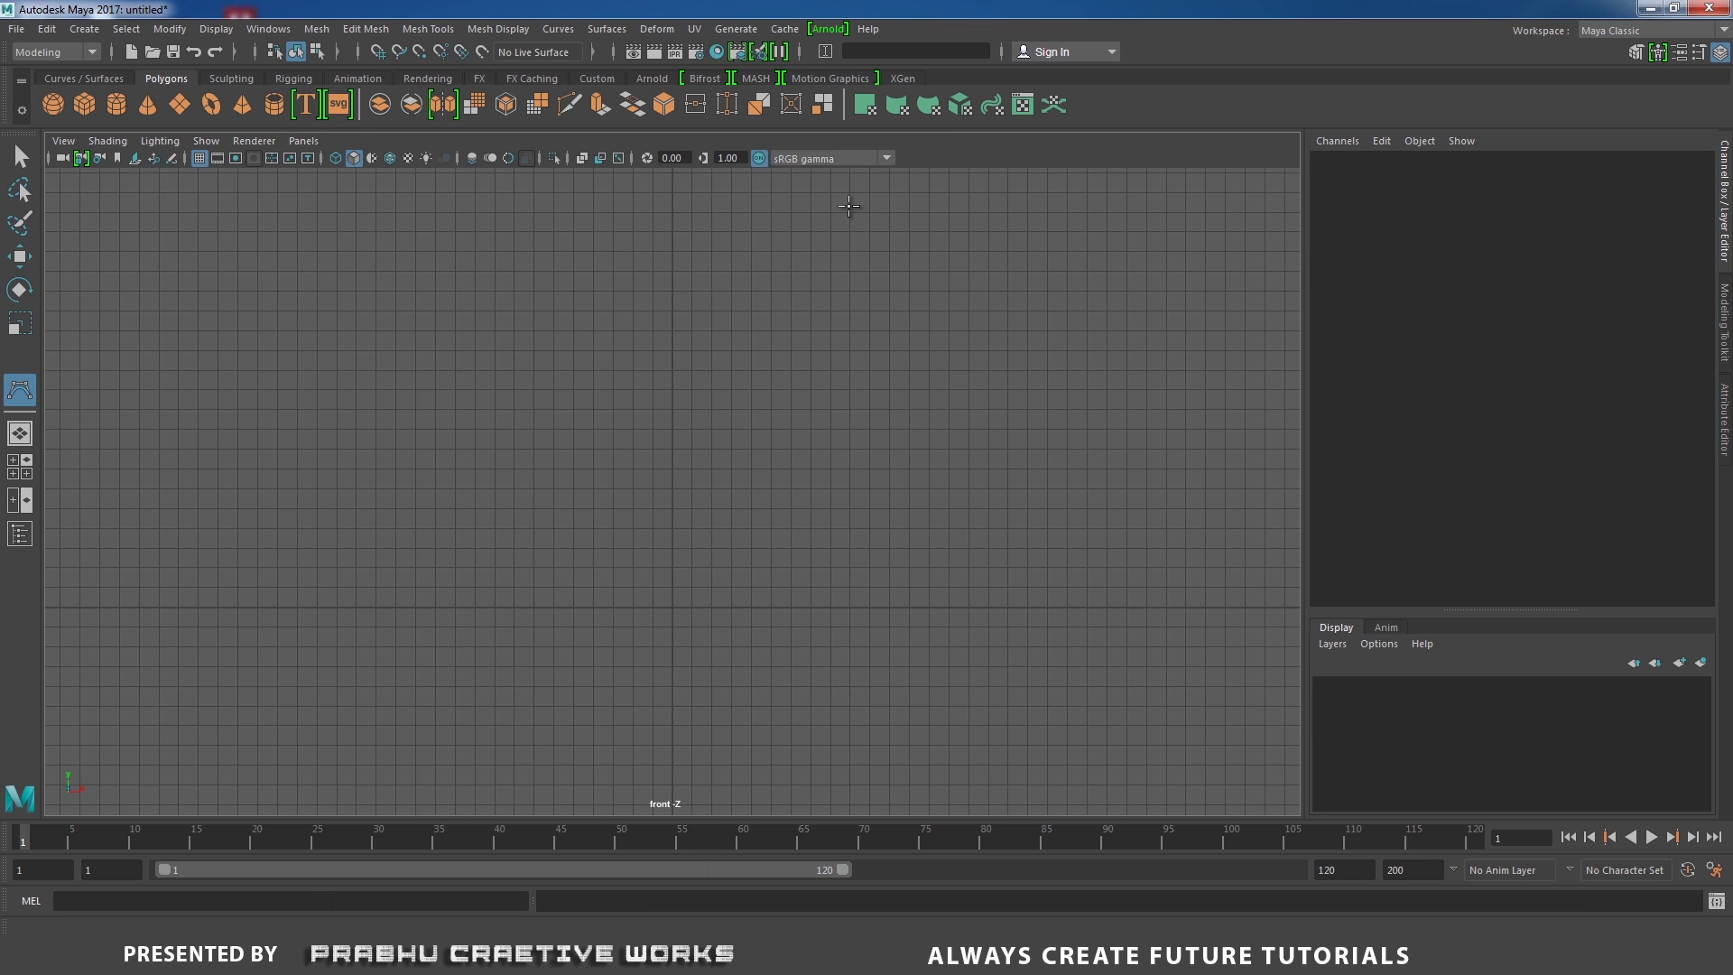
- Draw curve1 as a wavy S-shaped CV curve from top to bottom, then finish it
{"action": "left_click", "coordinate": [848, 205]}
{"action": "left_click", "coordinate": [851, 275]}
{"action": "left_click", "coordinate": [826, 333]}
{"action": "left_click", "coordinate": [792, 370]}
{"action": "left_click", "coordinate": [785, 431]}
{"action": "left_click", "coordinate": [850, 444]}
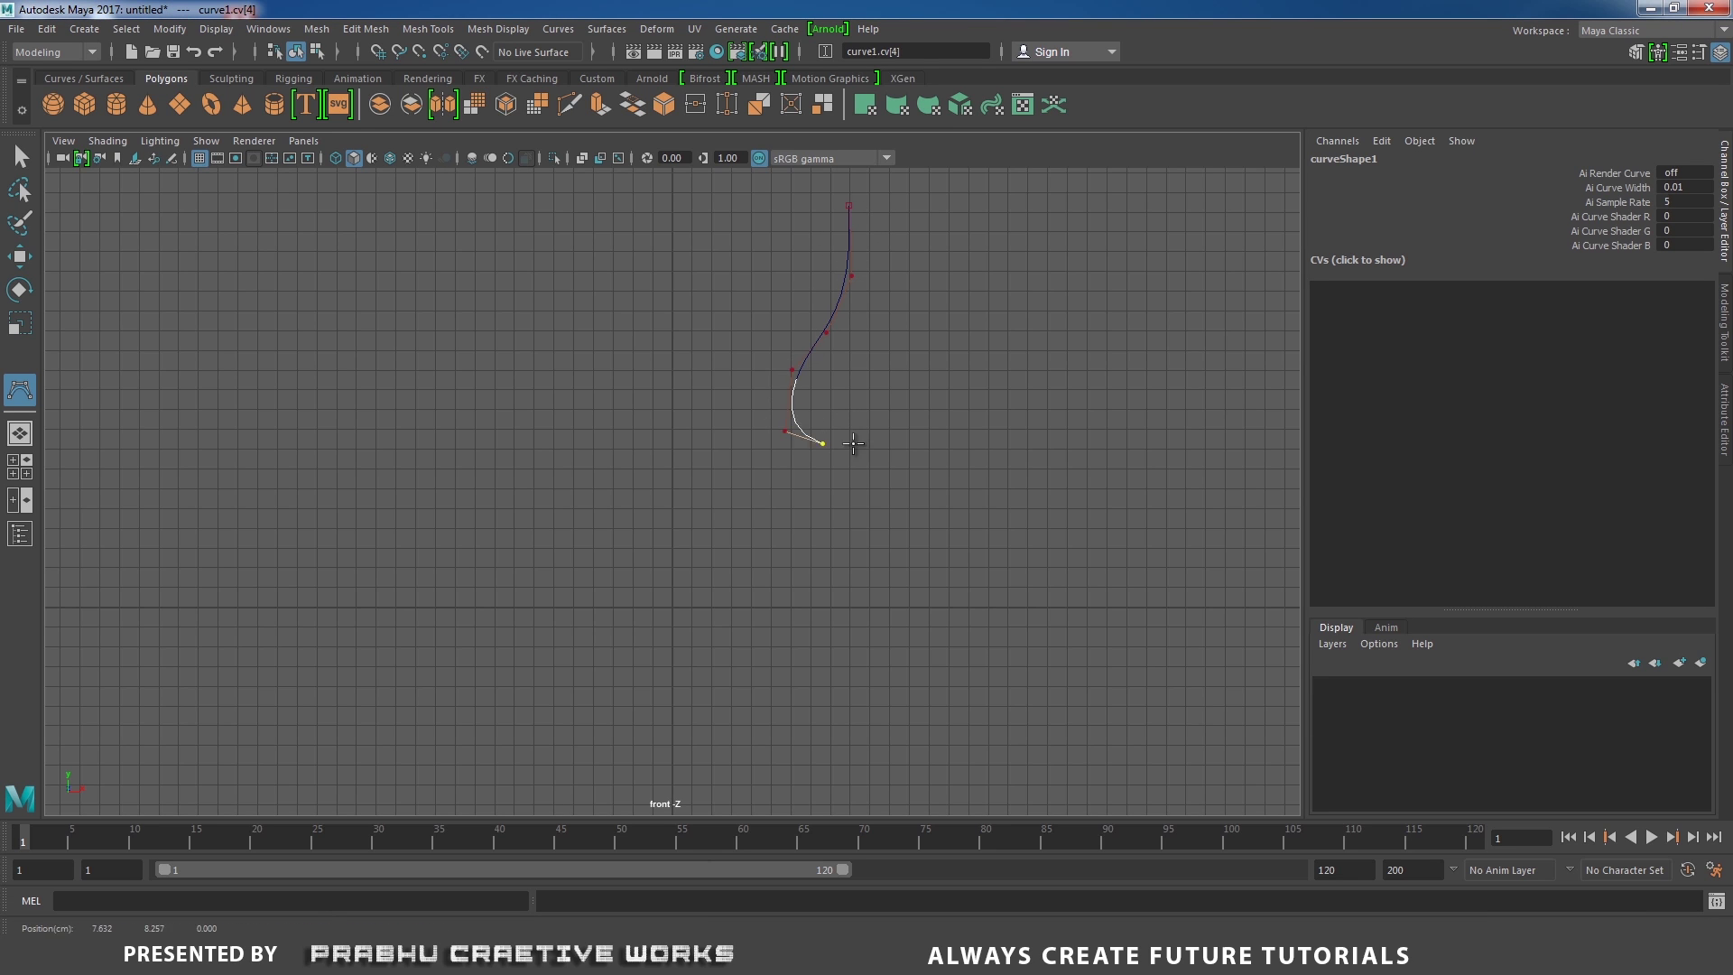
{"action": "left_click", "coordinate": [925, 462]}
{"action": "left_click", "coordinate": [945, 491]}
{"action": "left_click", "coordinate": [947, 508]}
{"action": "left_click", "coordinate": [926, 555]}
{"action": "left_click", "coordinate": [876, 588]}
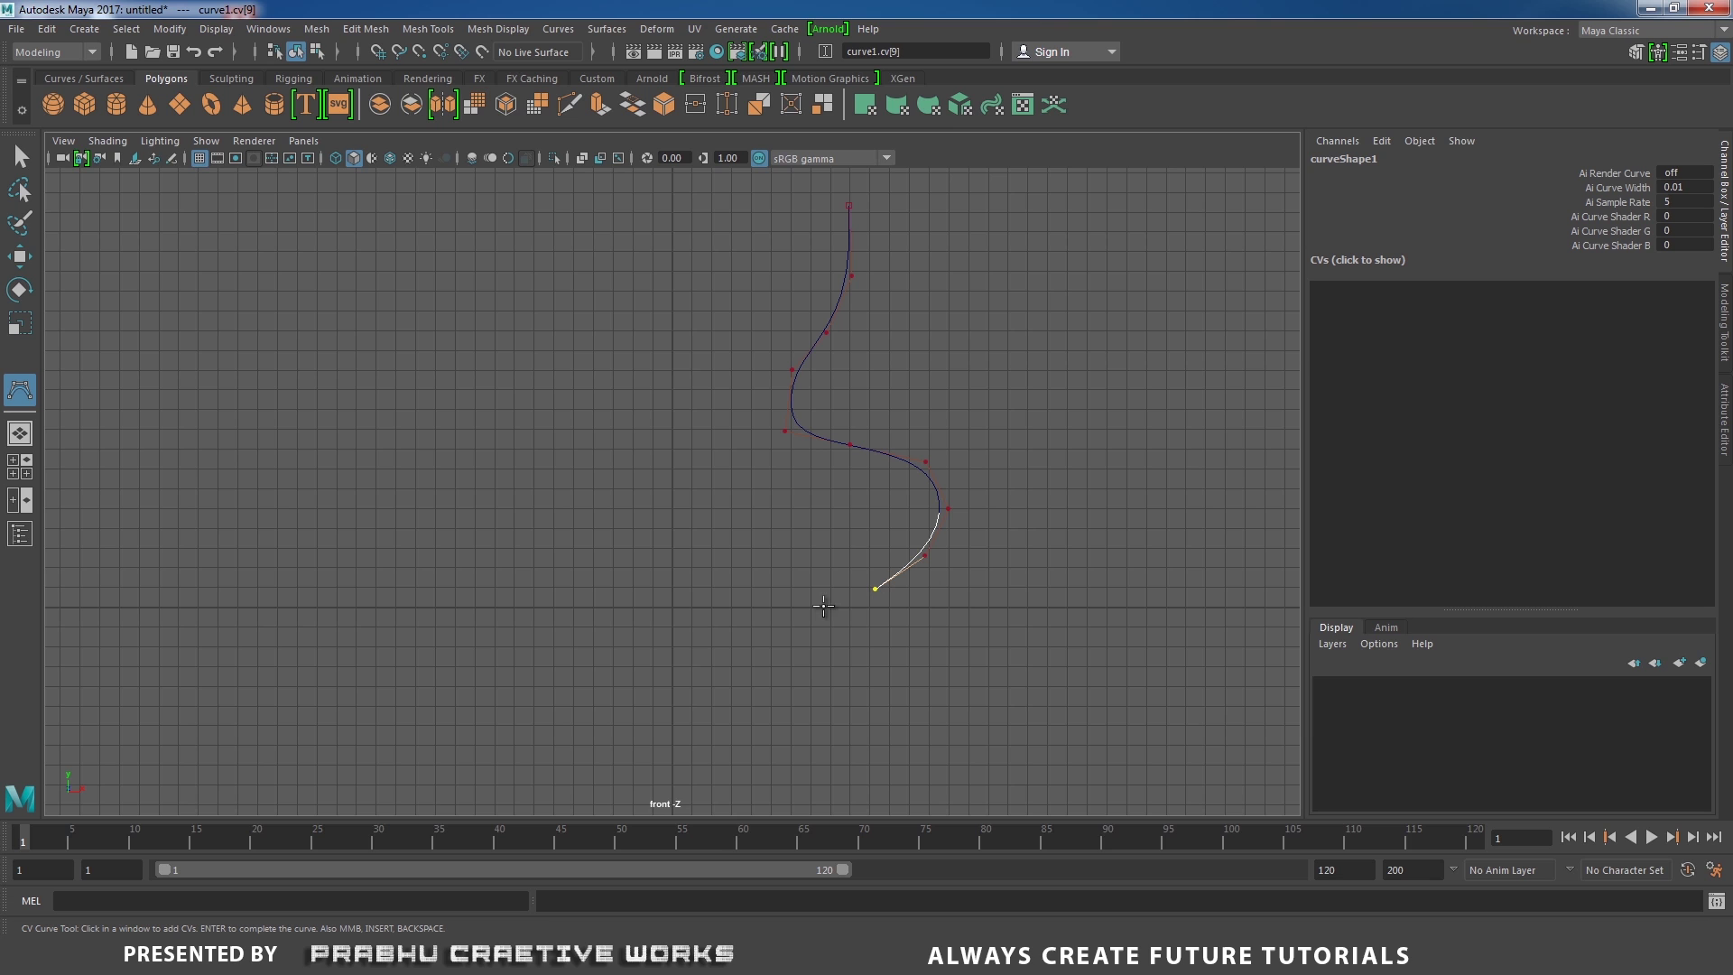
{"action": "left_click", "coordinate": [814, 606]}
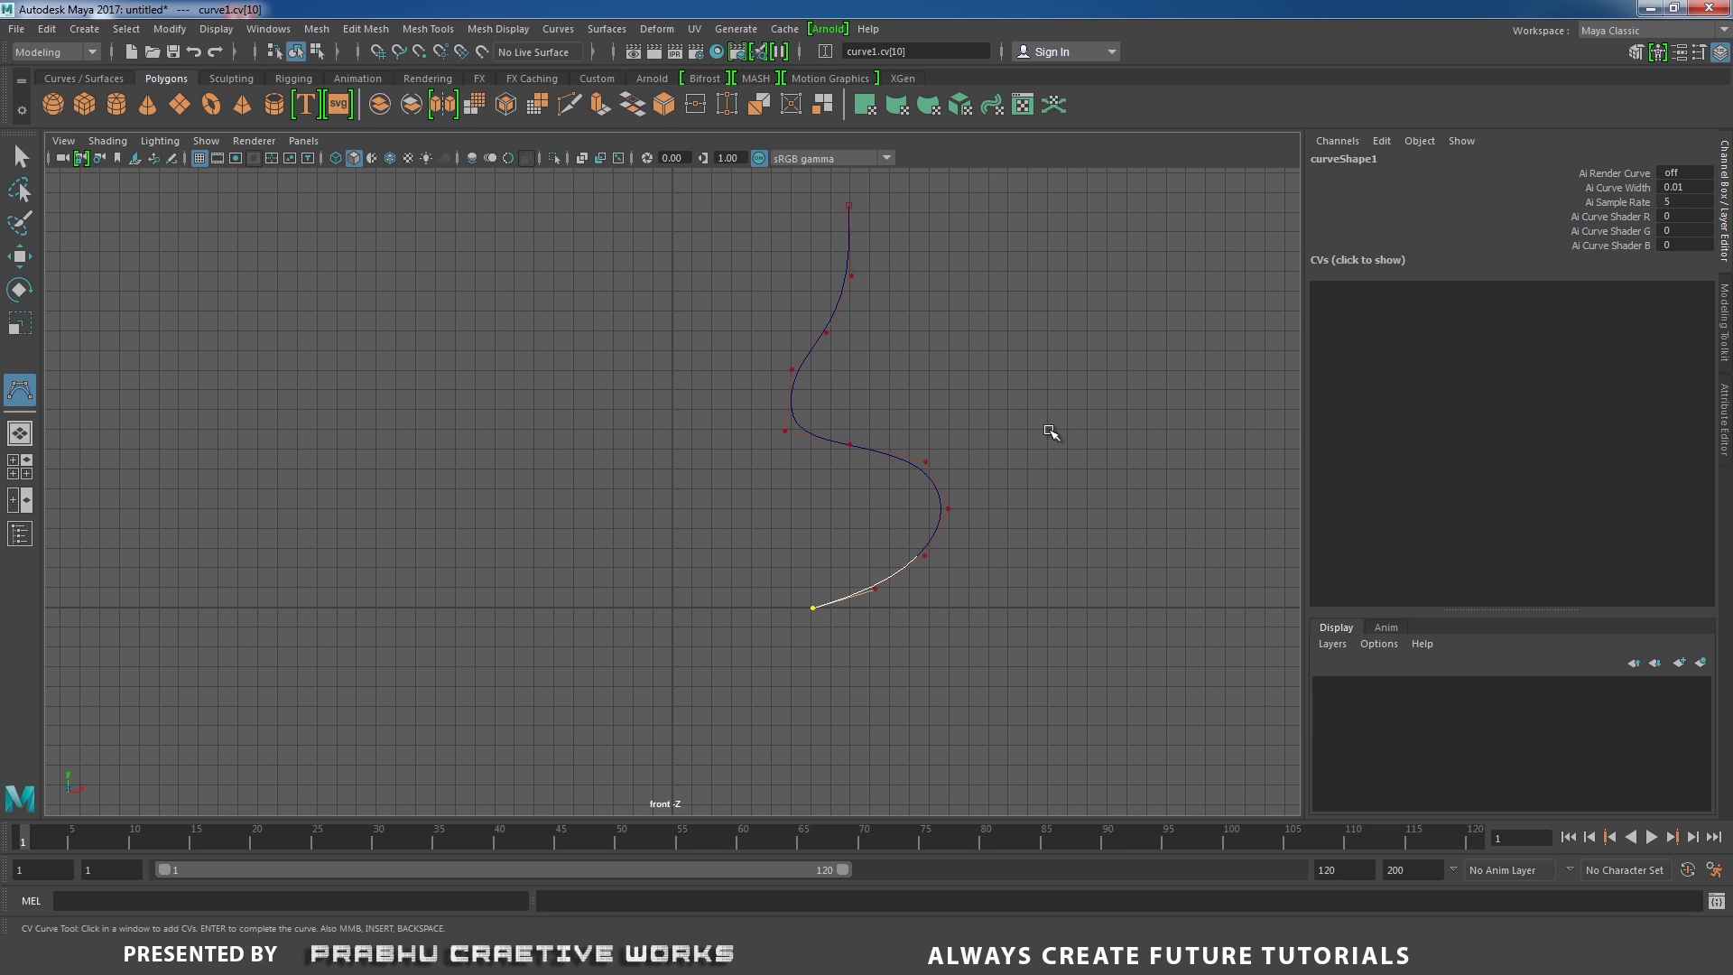
{"action": "key", "text": "Return"}
{"action": "key", "text": "space"}
- Back in perspective view, stretch the curve taller to Scale Y 2.353
{"action": "left_click_drag", "start_coordinate": [1040, 433], "coordinate": [1173, 397]}
{"action": "left_click_drag", "start_coordinate": [689, 356], "coordinate": [693, 227]}
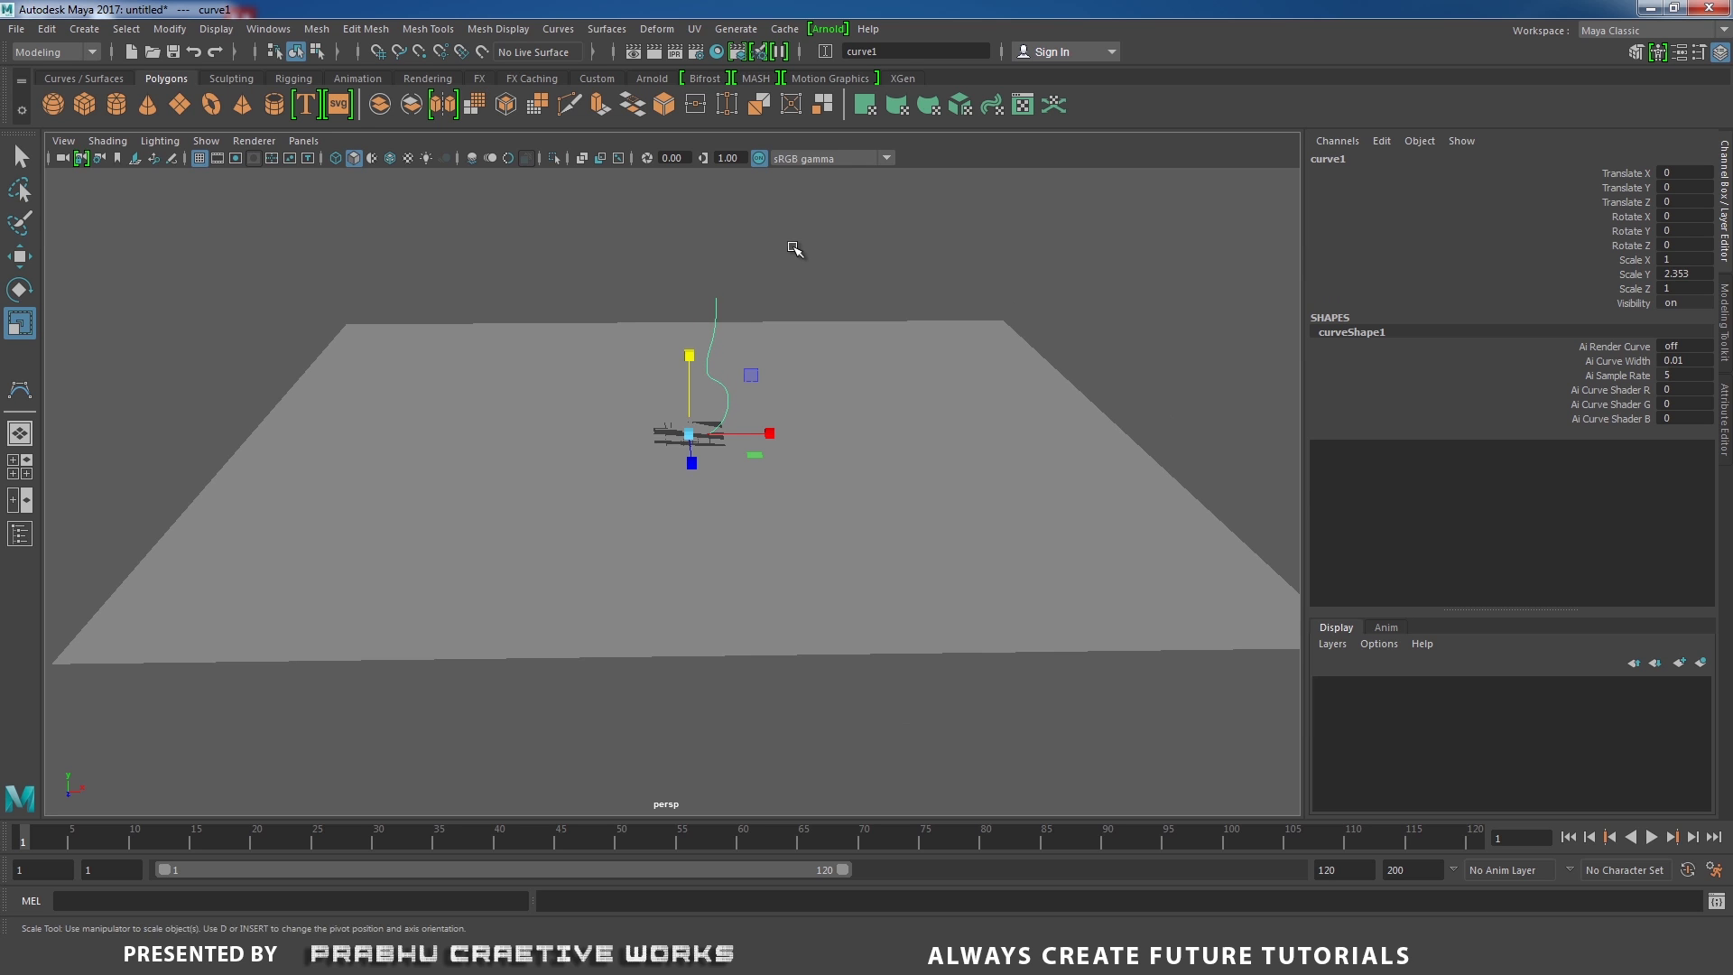
{"action": "left_click", "coordinate": [794, 248]}
{"action": "left_click_drag", "start_coordinate": [794, 249], "coordinate": [621, 275], "text": "alt"}
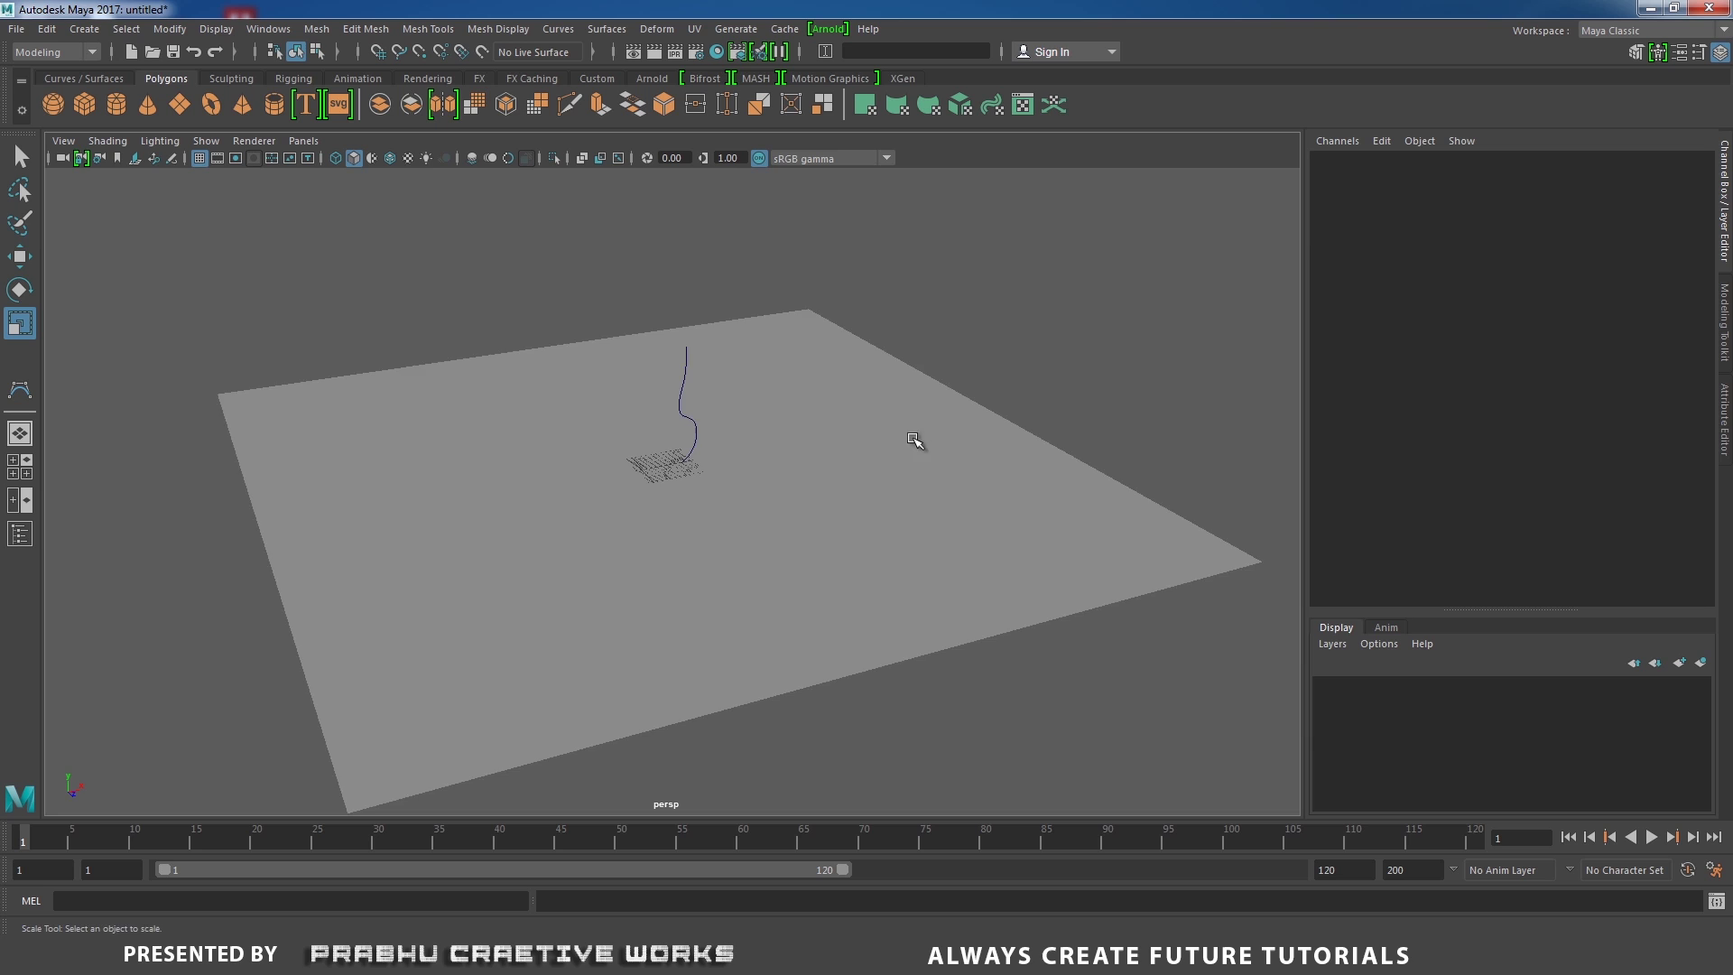
{"action": "right_click_drag", "start_coordinate": [914, 440], "coordinate": [836, 476], "text": "alt"}
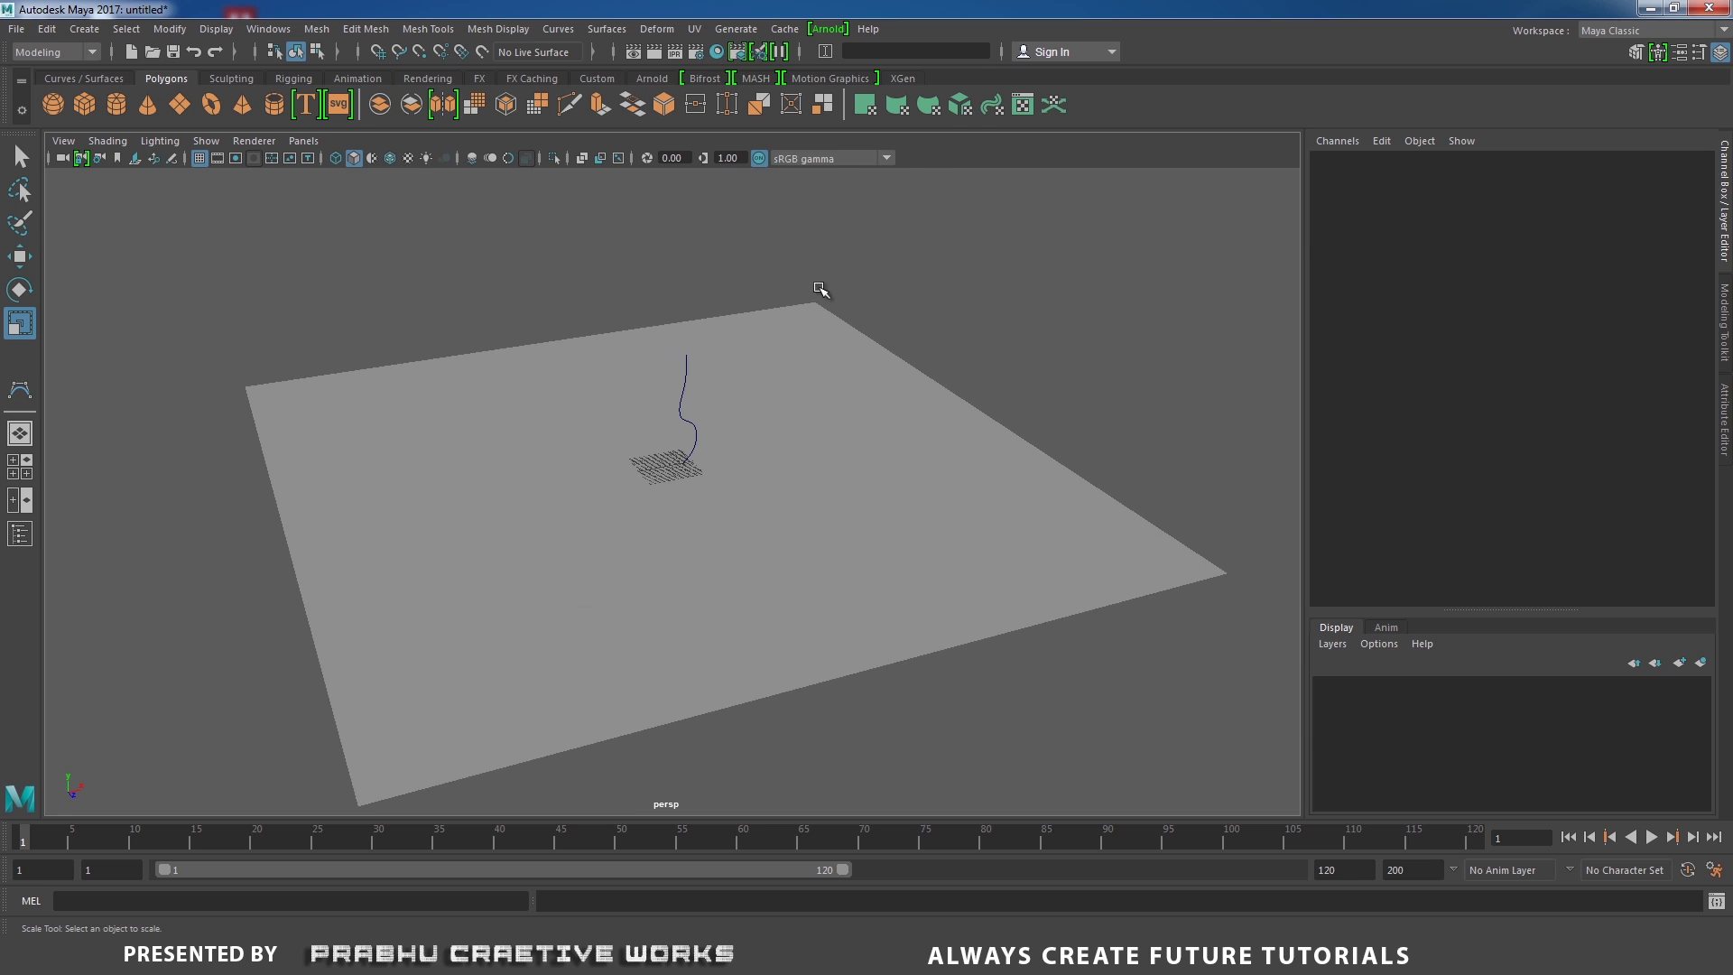
- Add an Arnold skydome light, aiSkyDomeLightShape1, to the scene
{"action": "left_click", "coordinate": [830, 29]}
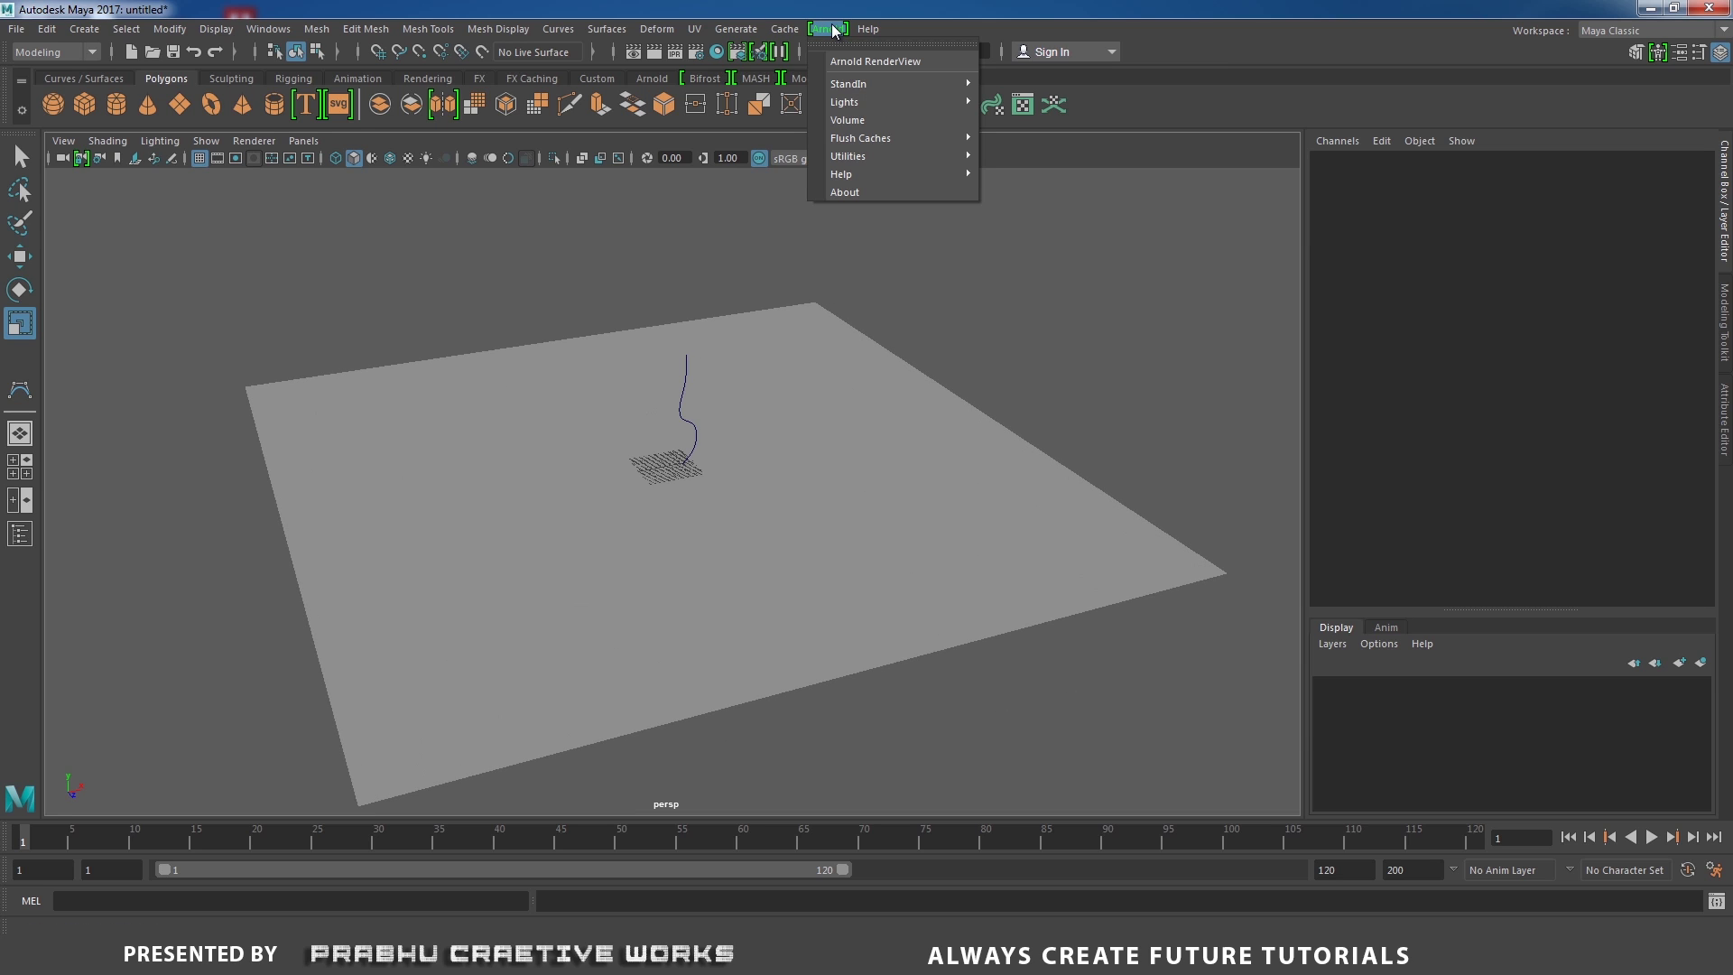
{"action": "mouse_move", "coordinate": [913, 103]}
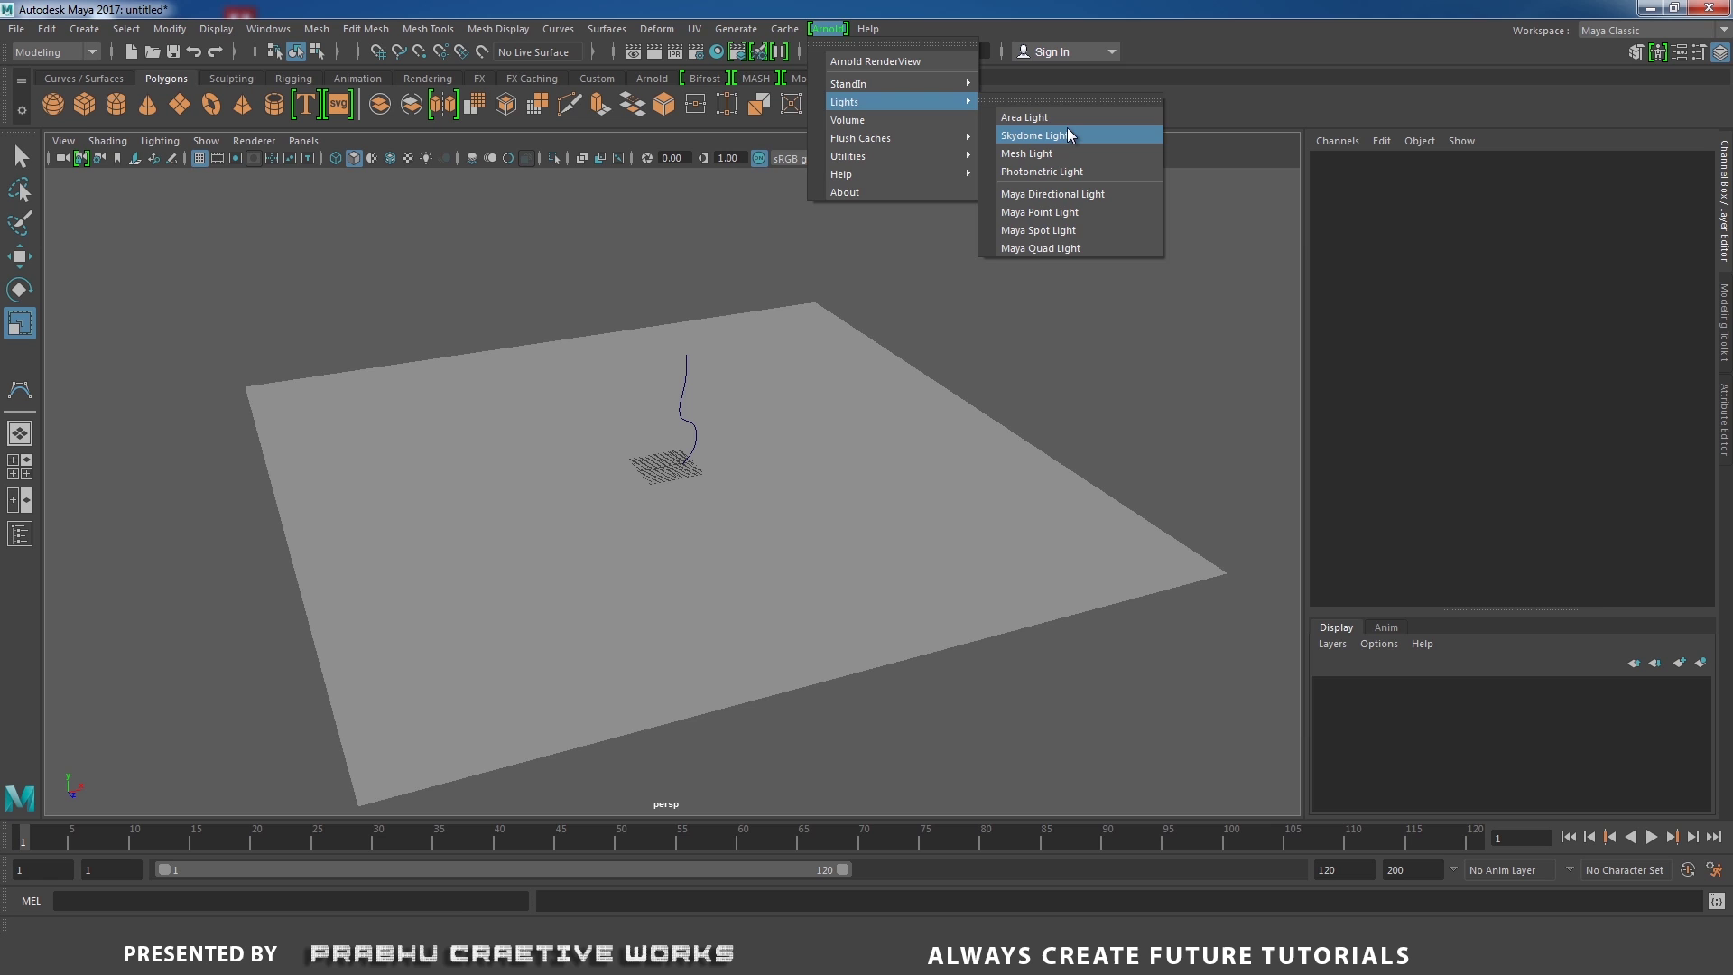
{"action": "left_click", "coordinate": [1034, 136]}
{"action": "right_click_drag", "start_coordinate": [877, 328], "coordinate": [930, 470], "text": "alt"}
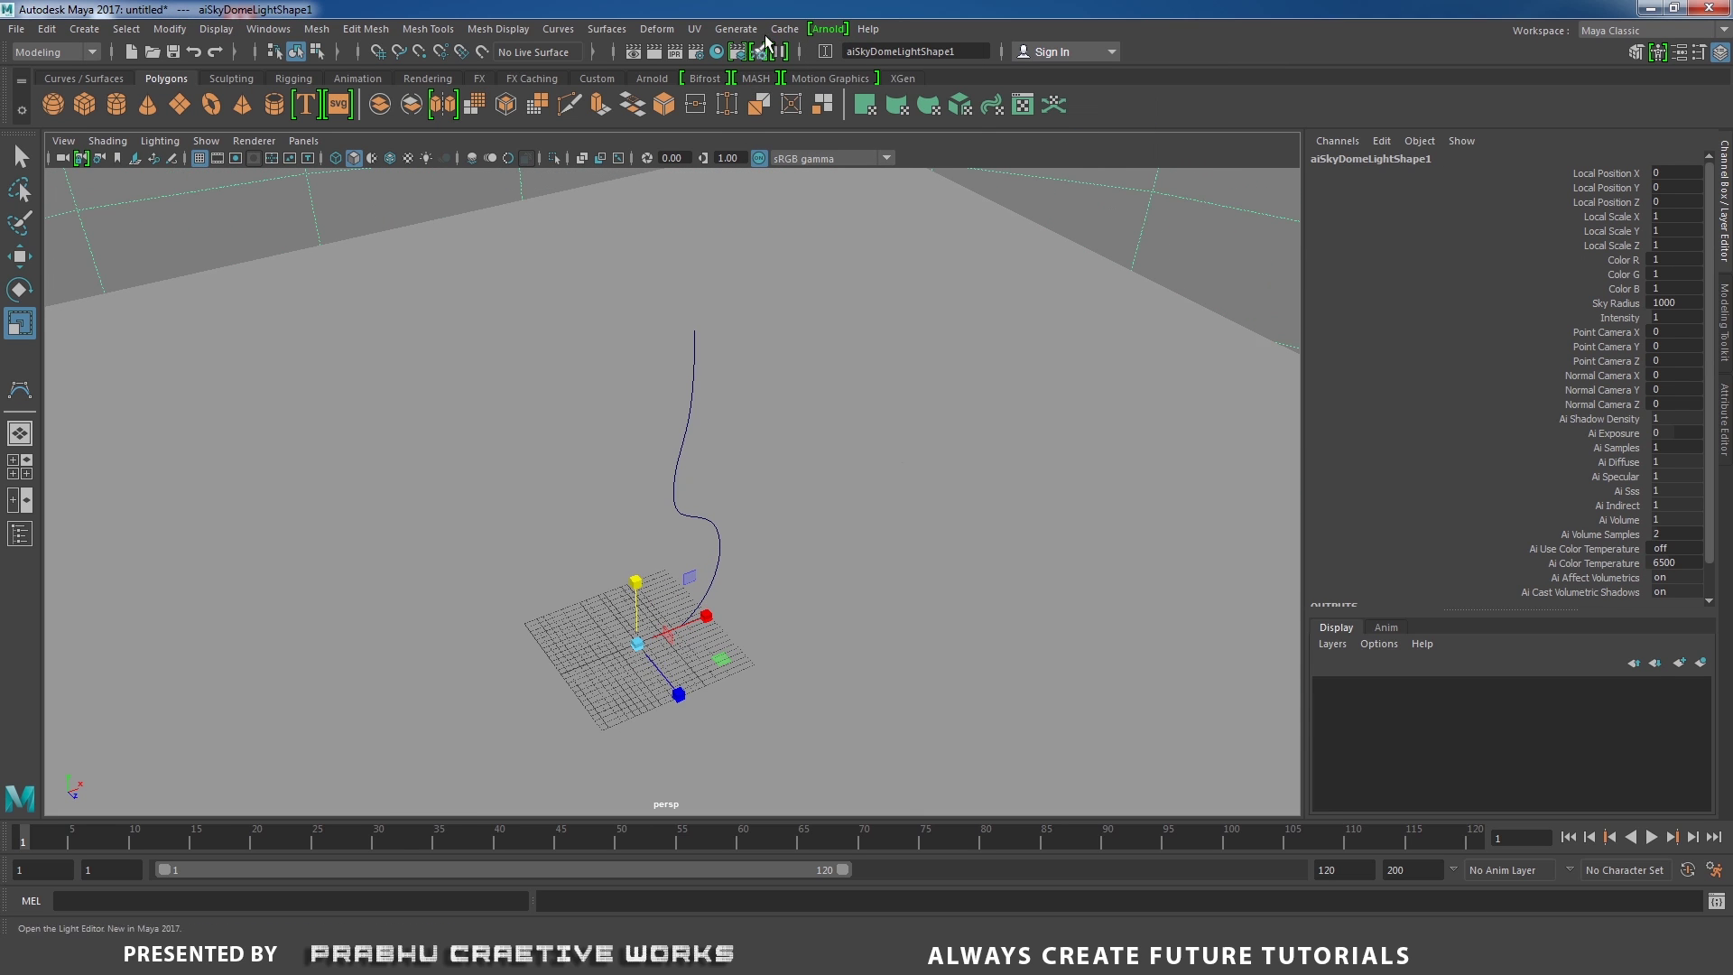
- Launch the Arnold RenderView, move its window aside, and select the curve
{"action": "left_click", "coordinate": [828, 29]}
{"action": "left_click", "coordinate": [871, 62]}
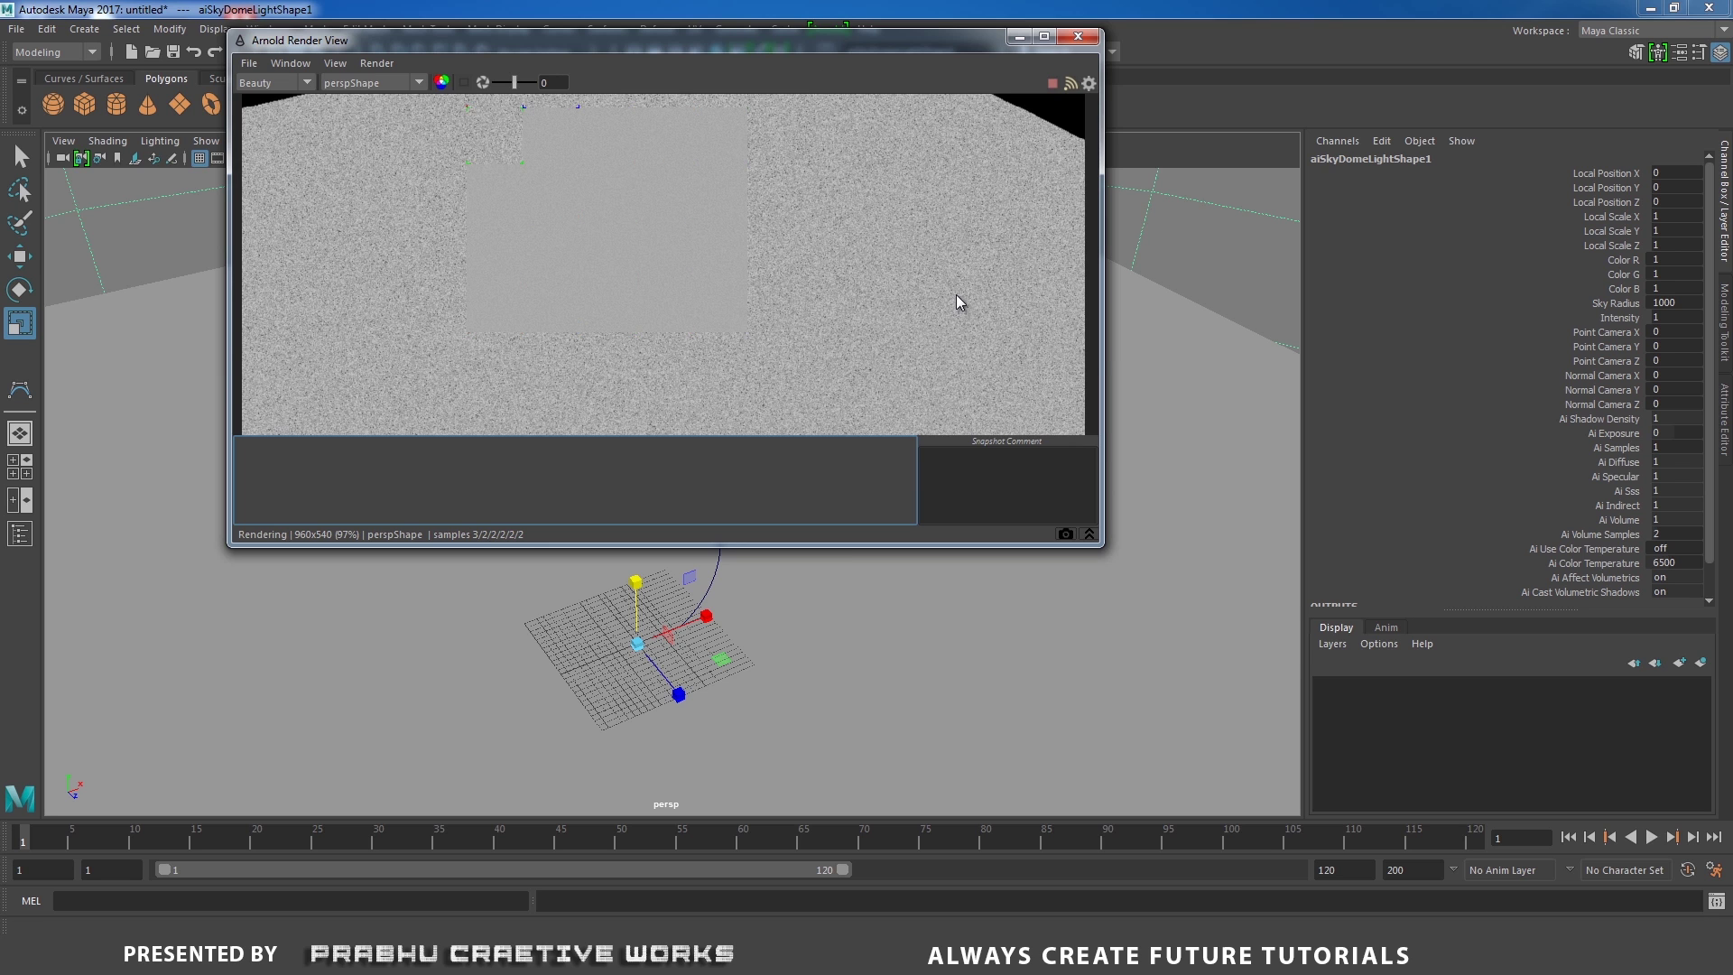
{"action": "left_click_drag", "start_coordinate": [886, 40], "coordinate": [1439, 56]}
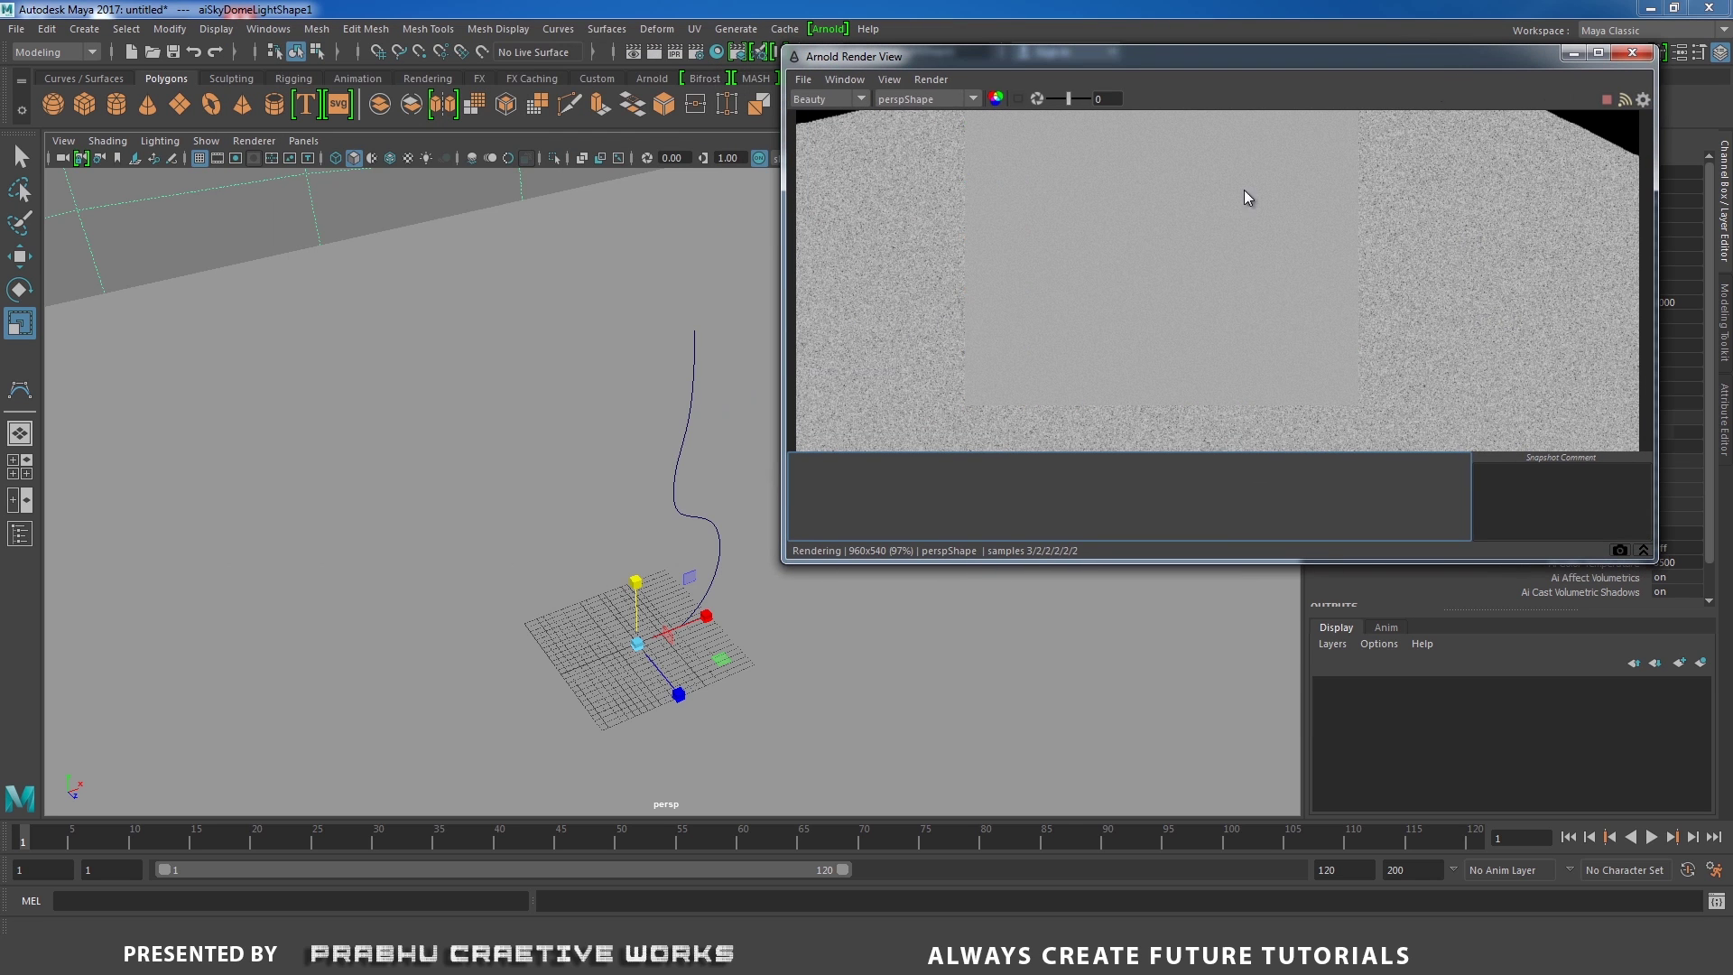
{"action": "left_click", "coordinate": [694, 383]}
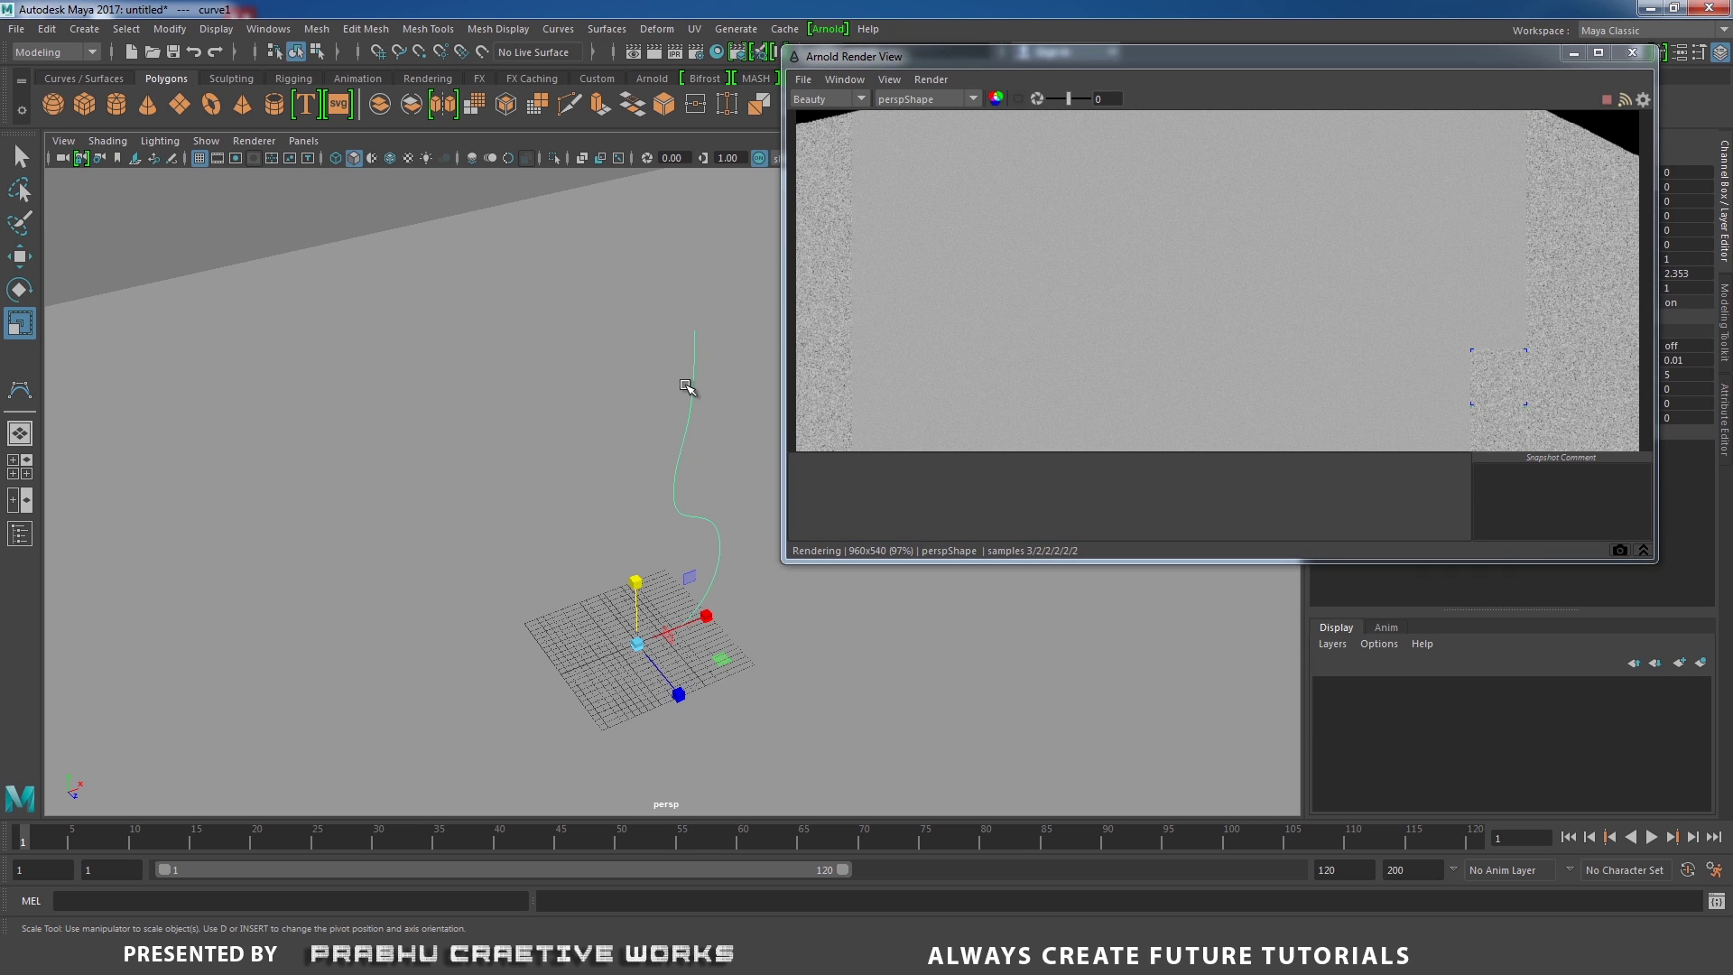
{"action": "left_click_drag", "start_coordinate": [1254, 60], "coordinate": [507, 202]}
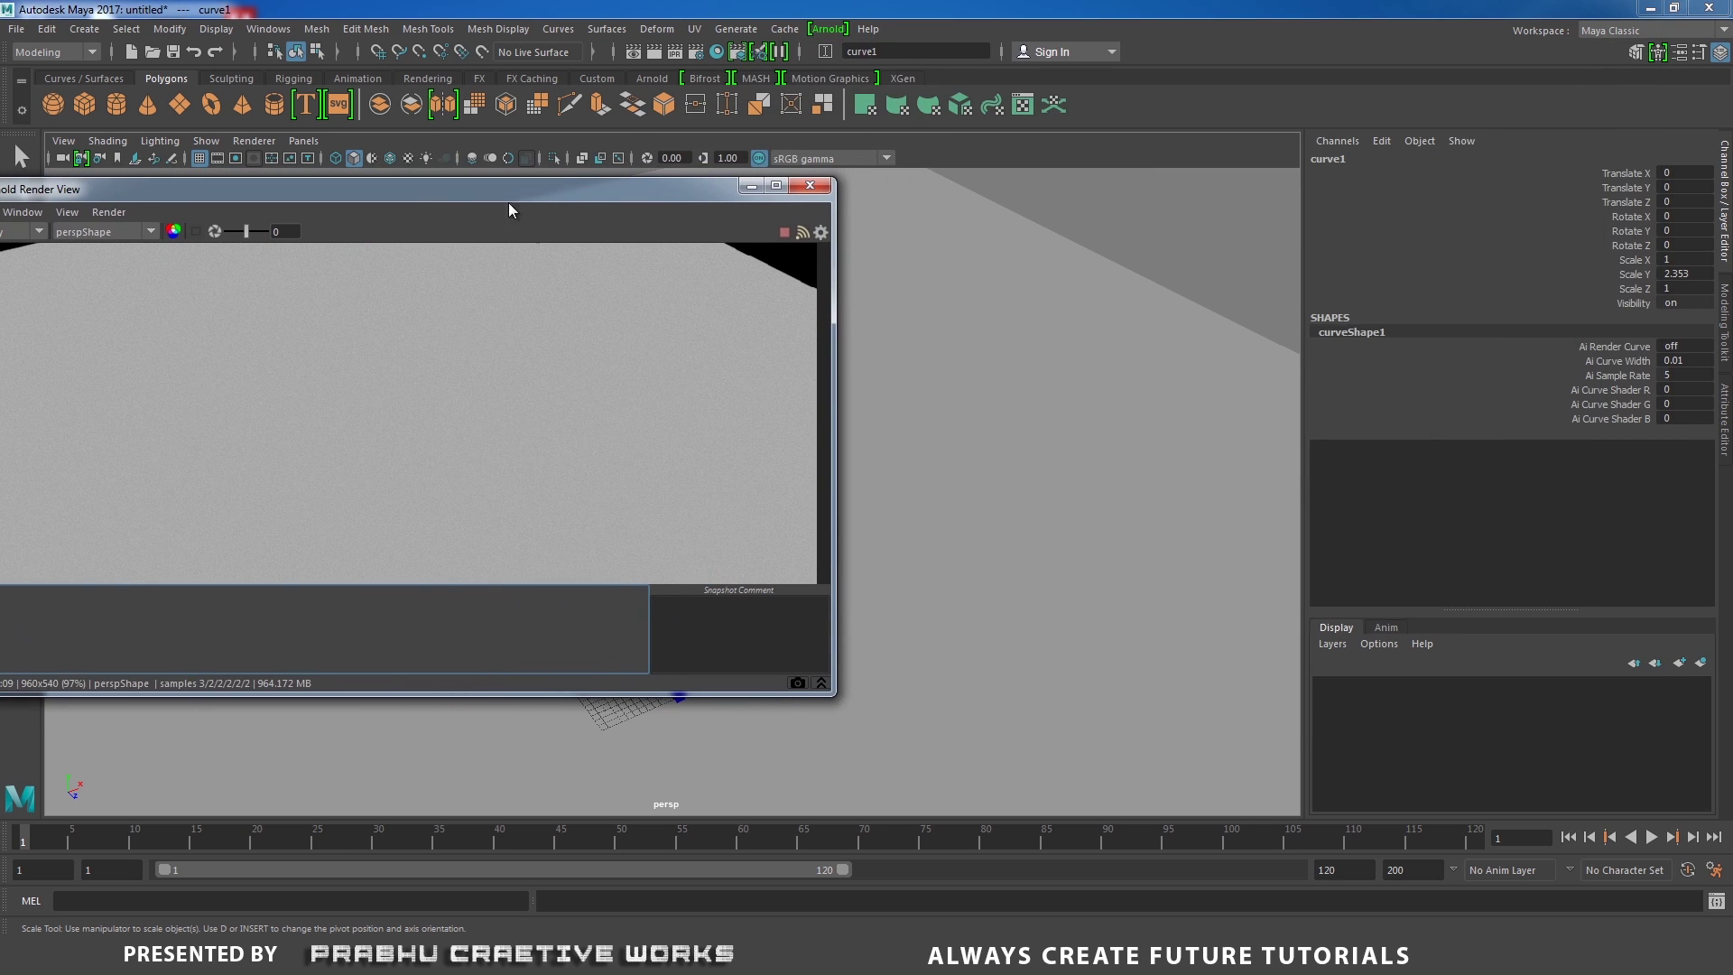
- Enable Render Curve in curveShape1's Arnold attributes so the live render includes the curve
{"action": "left_click", "coordinate": [1724, 438]}
{"action": "left_click_drag", "start_coordinate": [700, 192], "coordinate": [857, 508]}
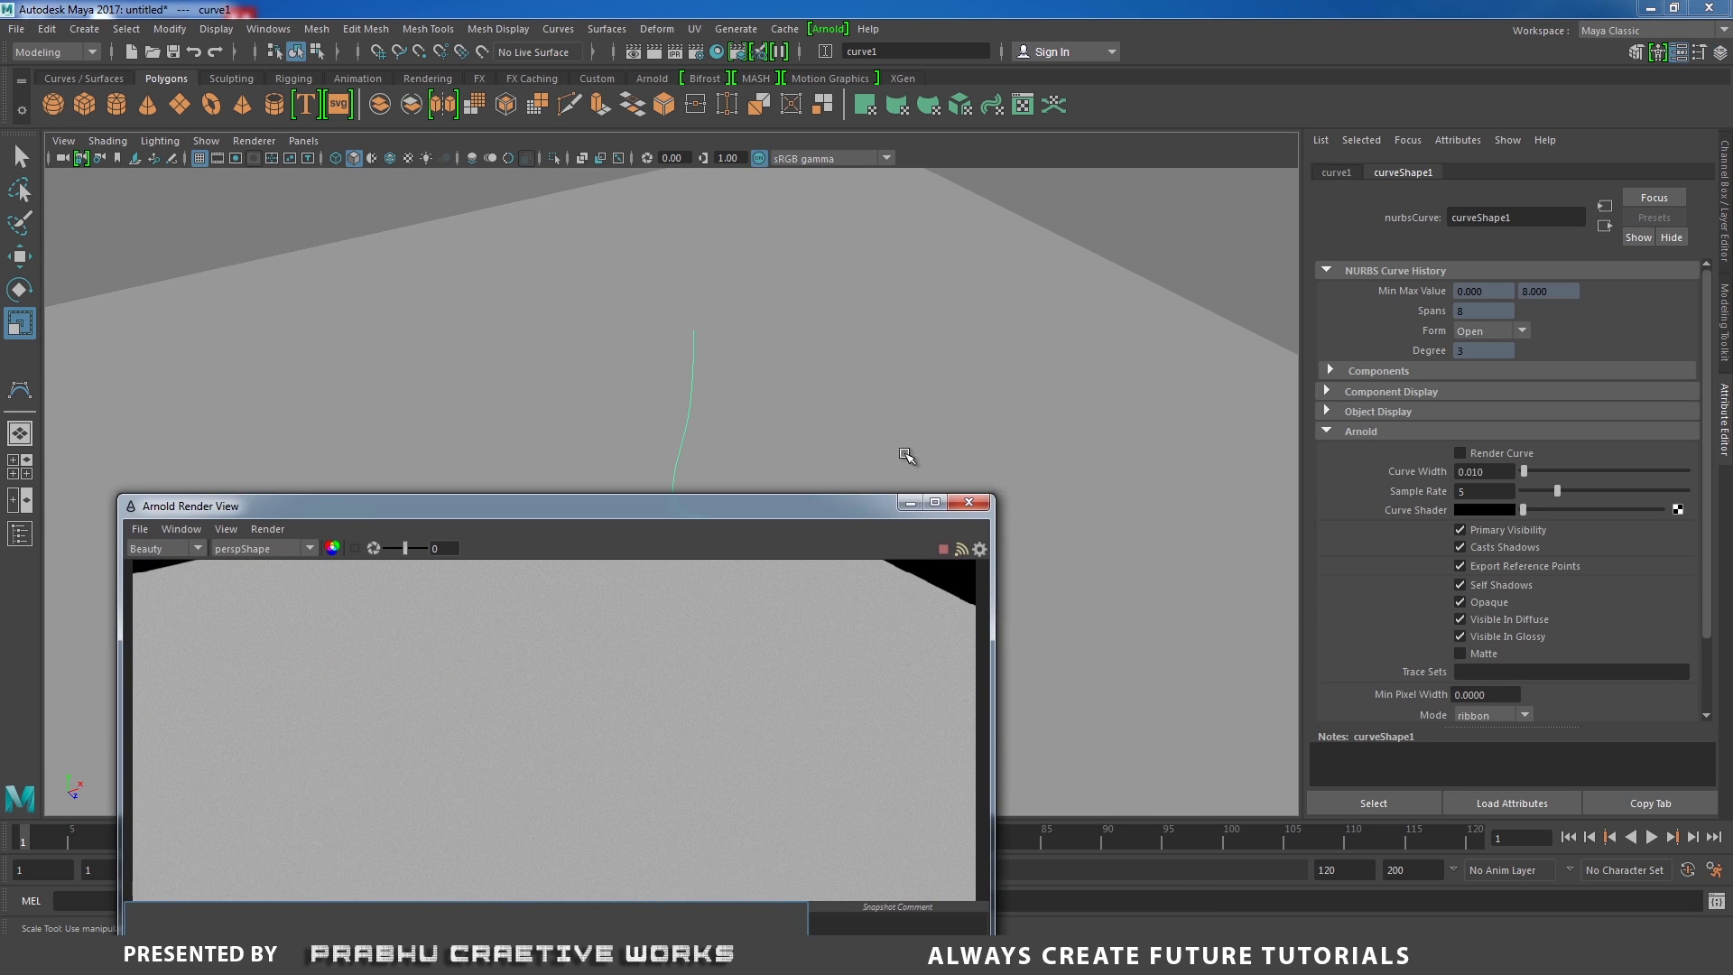
{"action": "left_click_drag", "start_coordinate": [1044, 418], "coordinate": [1083, 317], "text": "alt"}
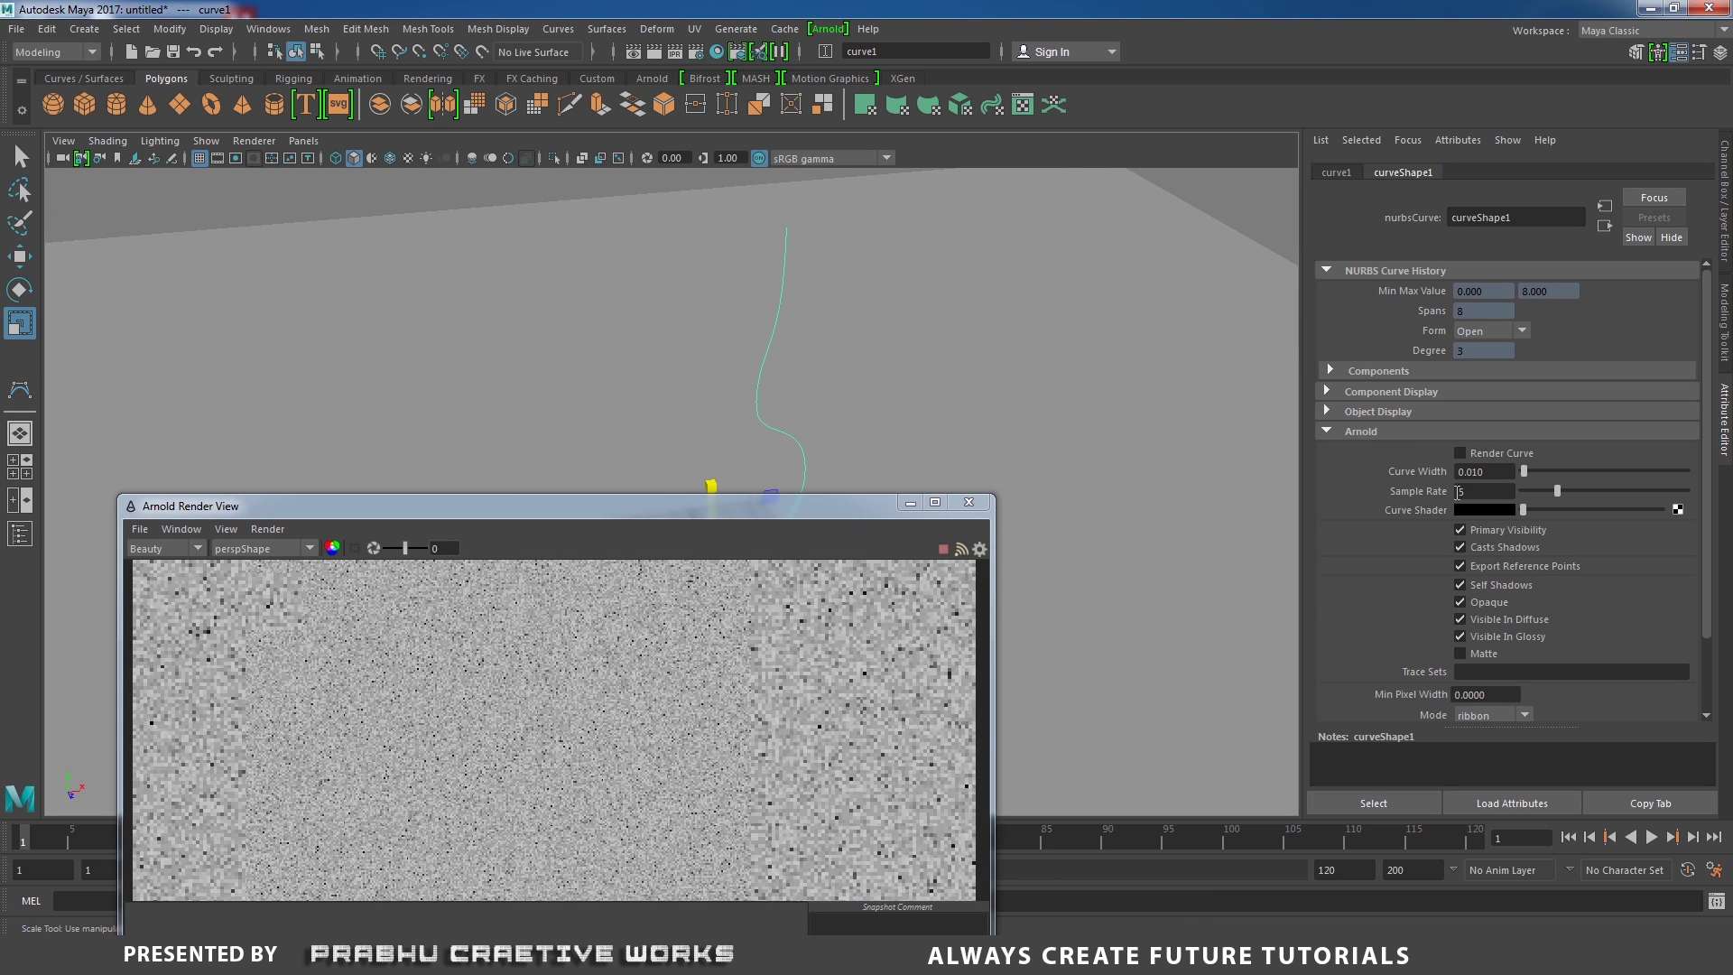
{"action": "left_click", "coordinate": [1363, 432]}
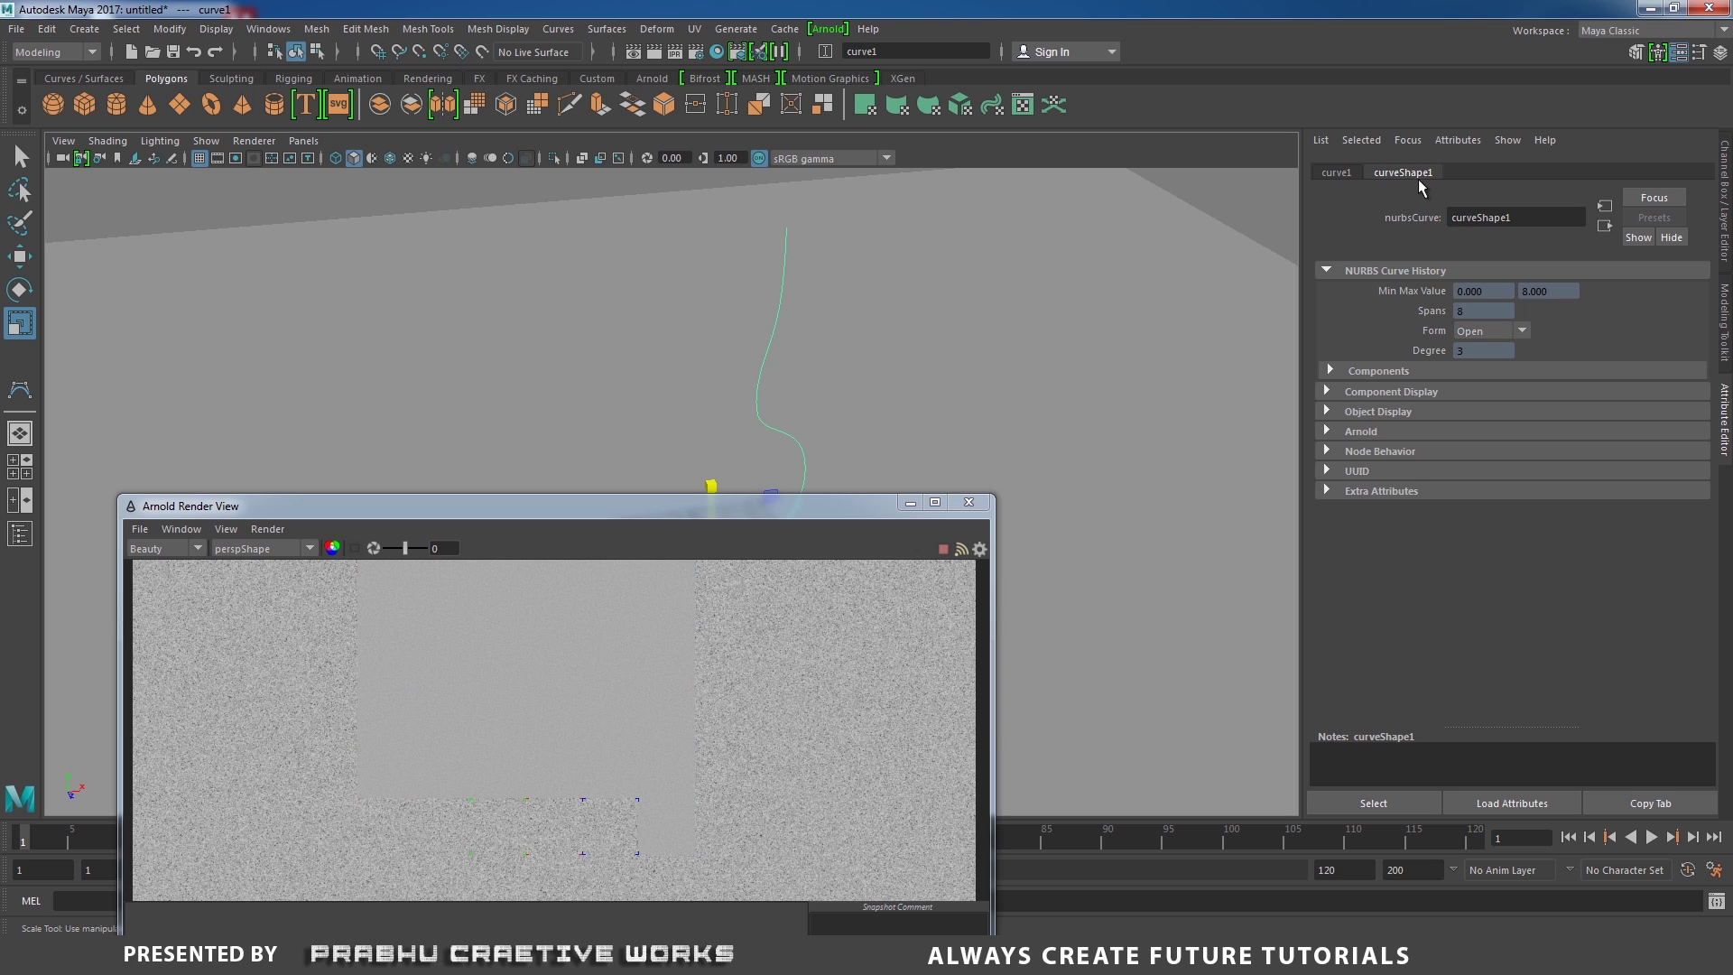
{"action": "left_click", "coordinate": [1366, 434]}
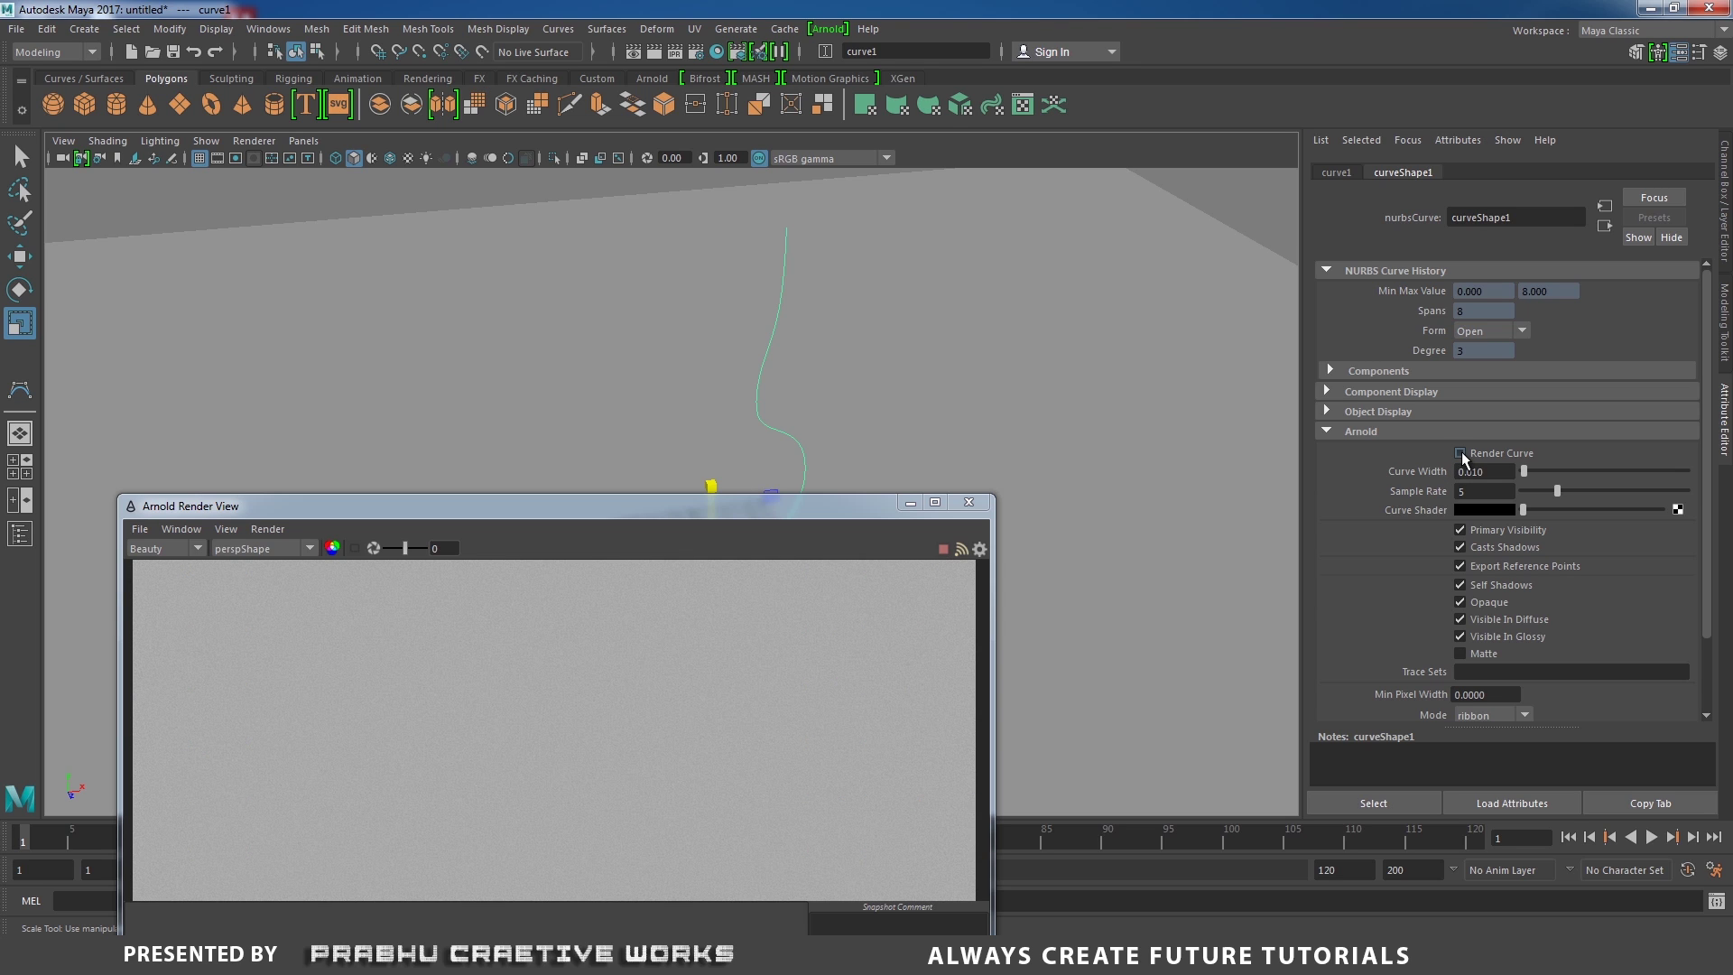
{"action": "left_click", "coordinate": [1460, 453]}
{"action": "left_click_drag", "start_coordinate": [663, 505], "coordinate": [716, 329]}
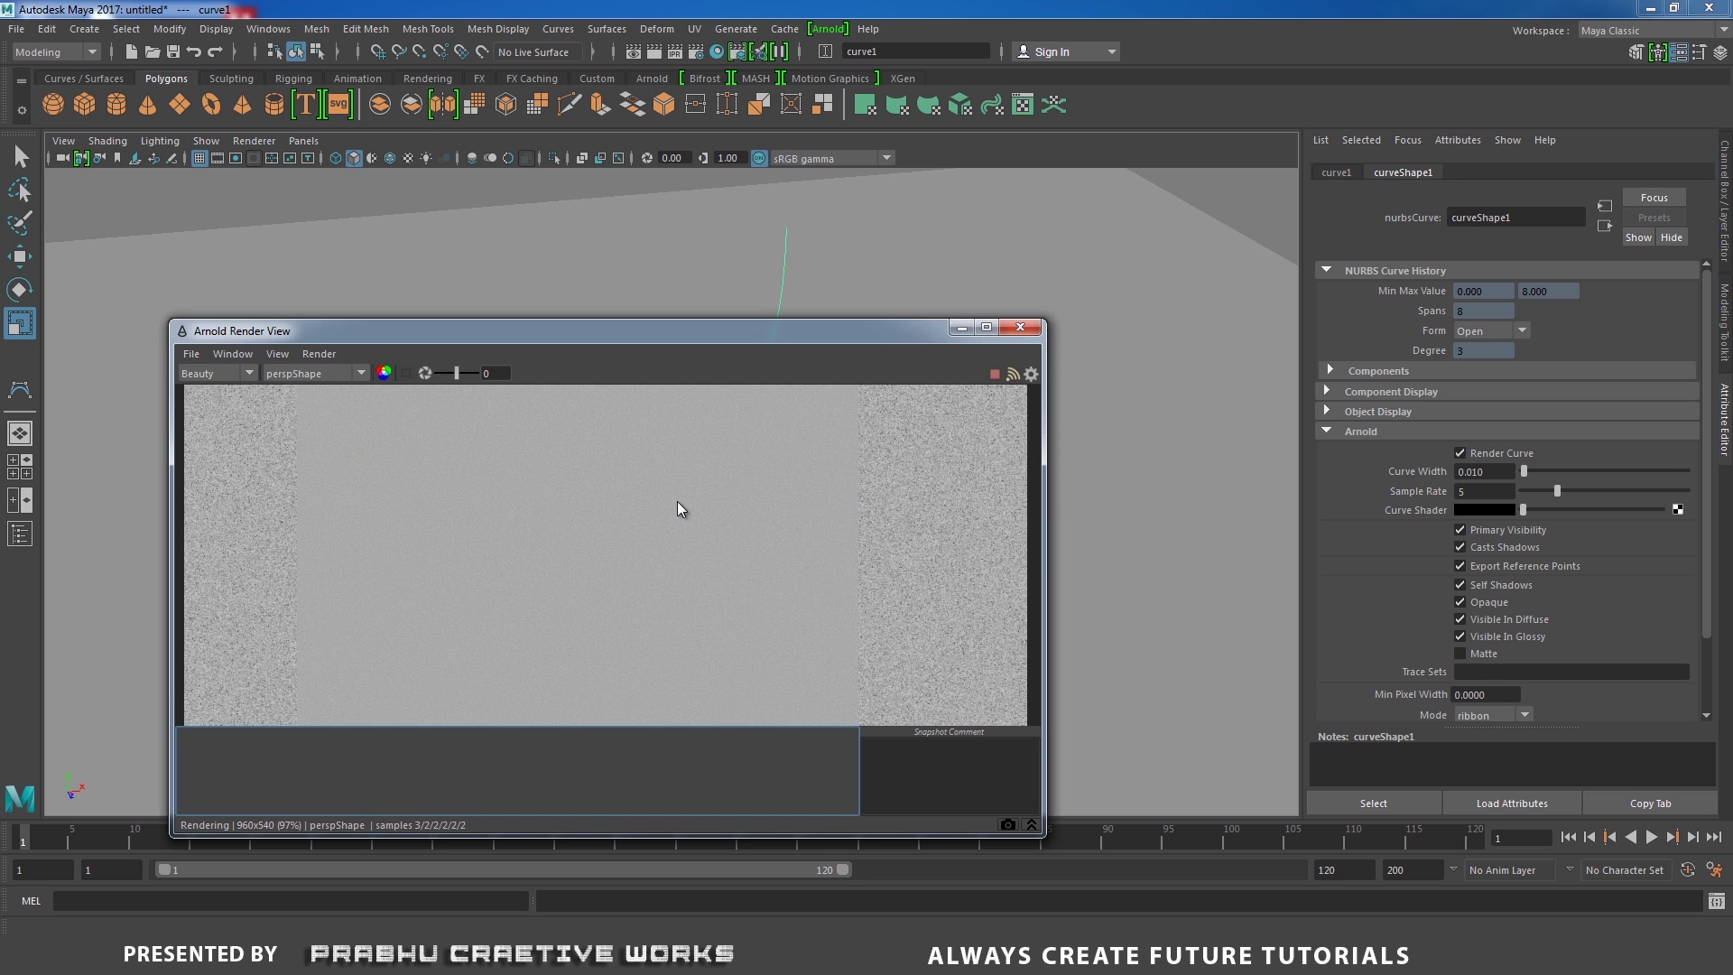
- Reopen the Arnold RenderView and set the curve's Arnold Curve Width to 0.5
{"action": "left_click", "coordinate": [1021, 328]}
{"action": "left_click", "coordinate": [827, 29]}
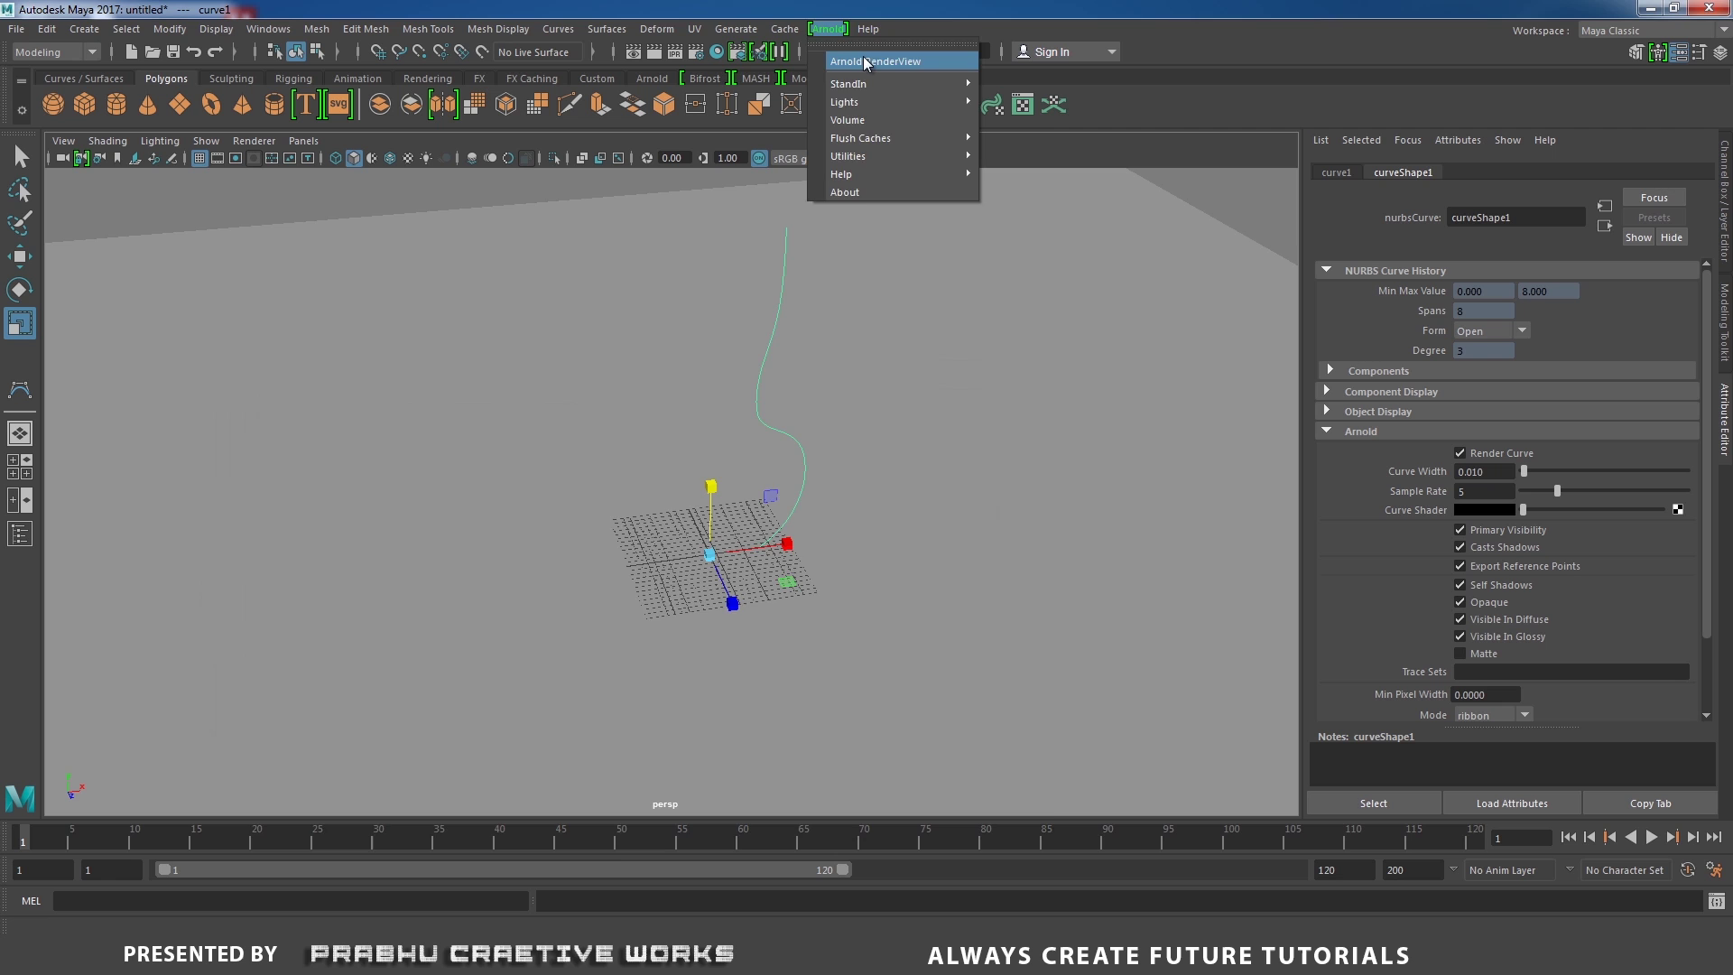
{"action": "left_click", "coordinate": [865, 61]}
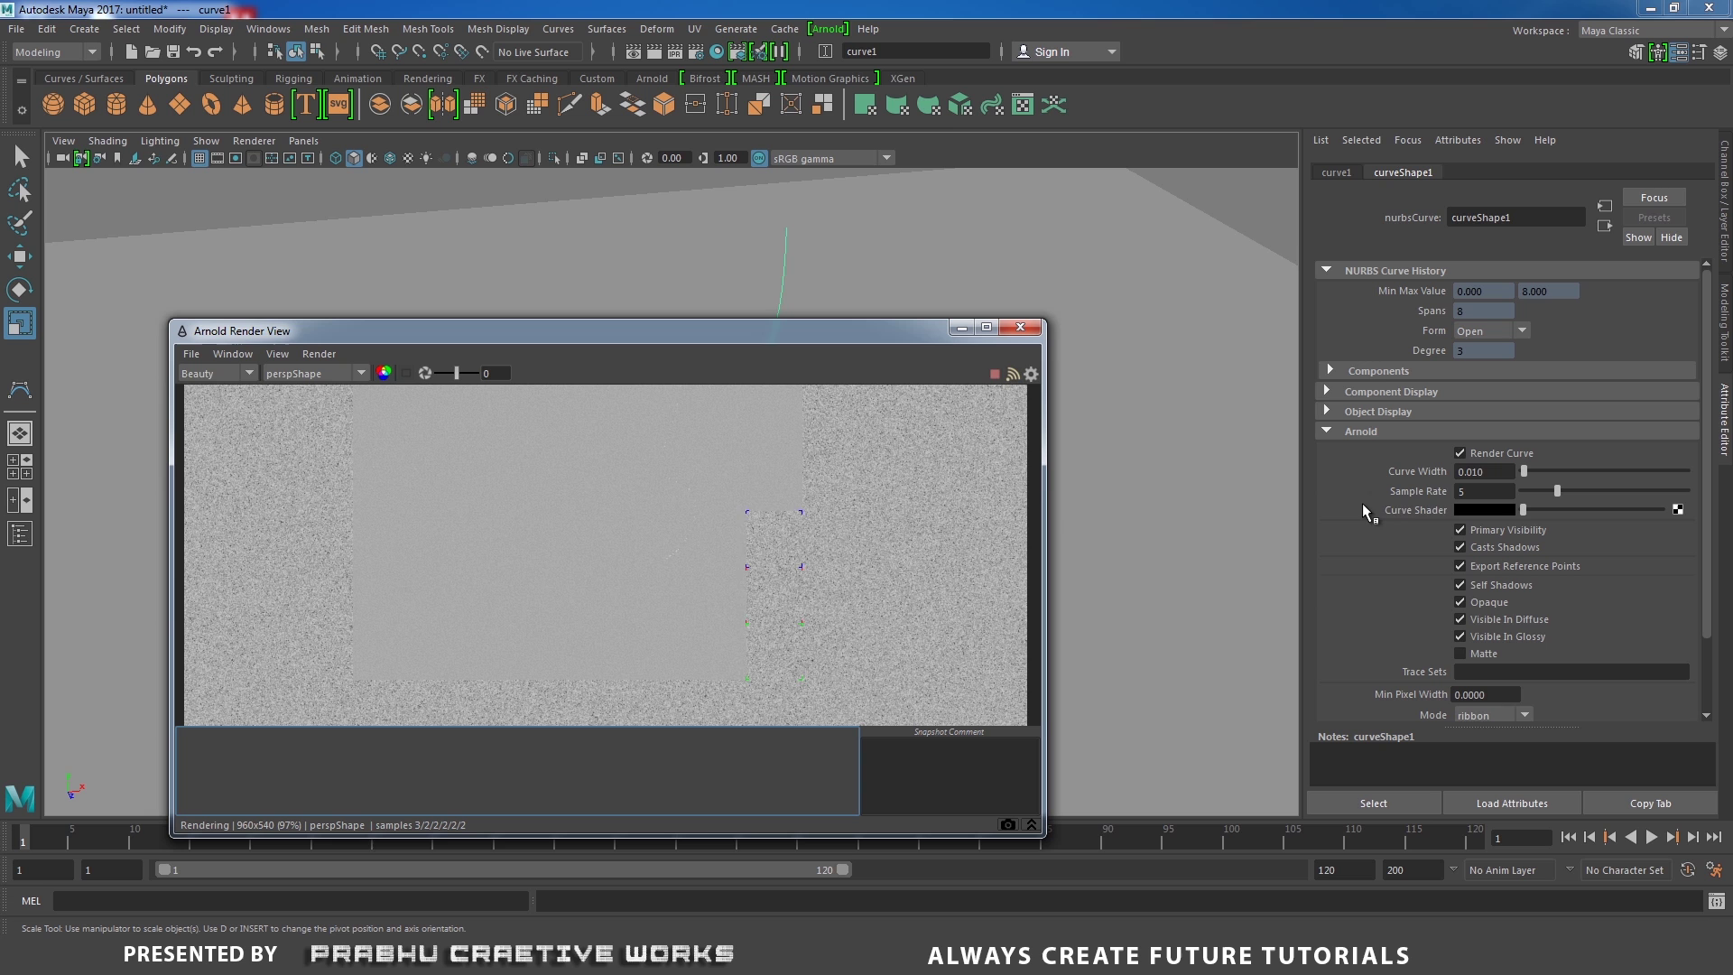
{"action": "double_click", "coordinate": [1467, 472]}
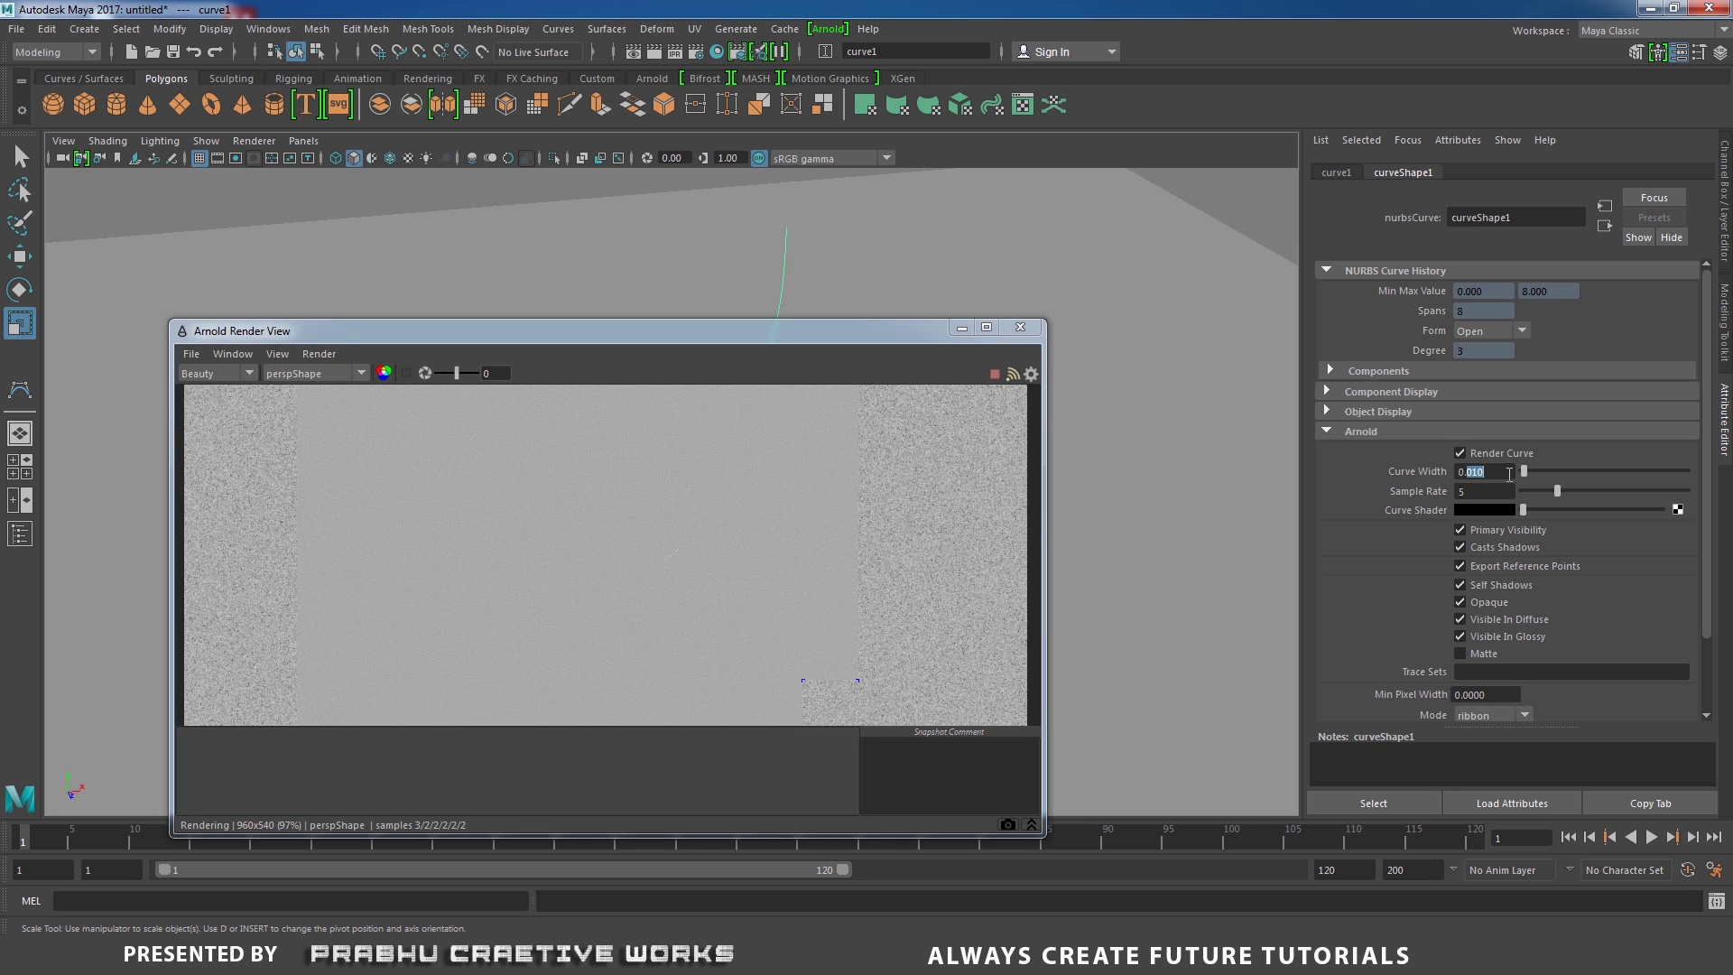
{"action": "type", "text": "0.5"}
{"action": "key", "text": "Return"}
- Raise the Curve Width to 1 and re-render to show the thicker strand
{"action": "left_click", "coordinate": [1019, 327]}
{"action": "left_click", "coordinate": [828, 29]}
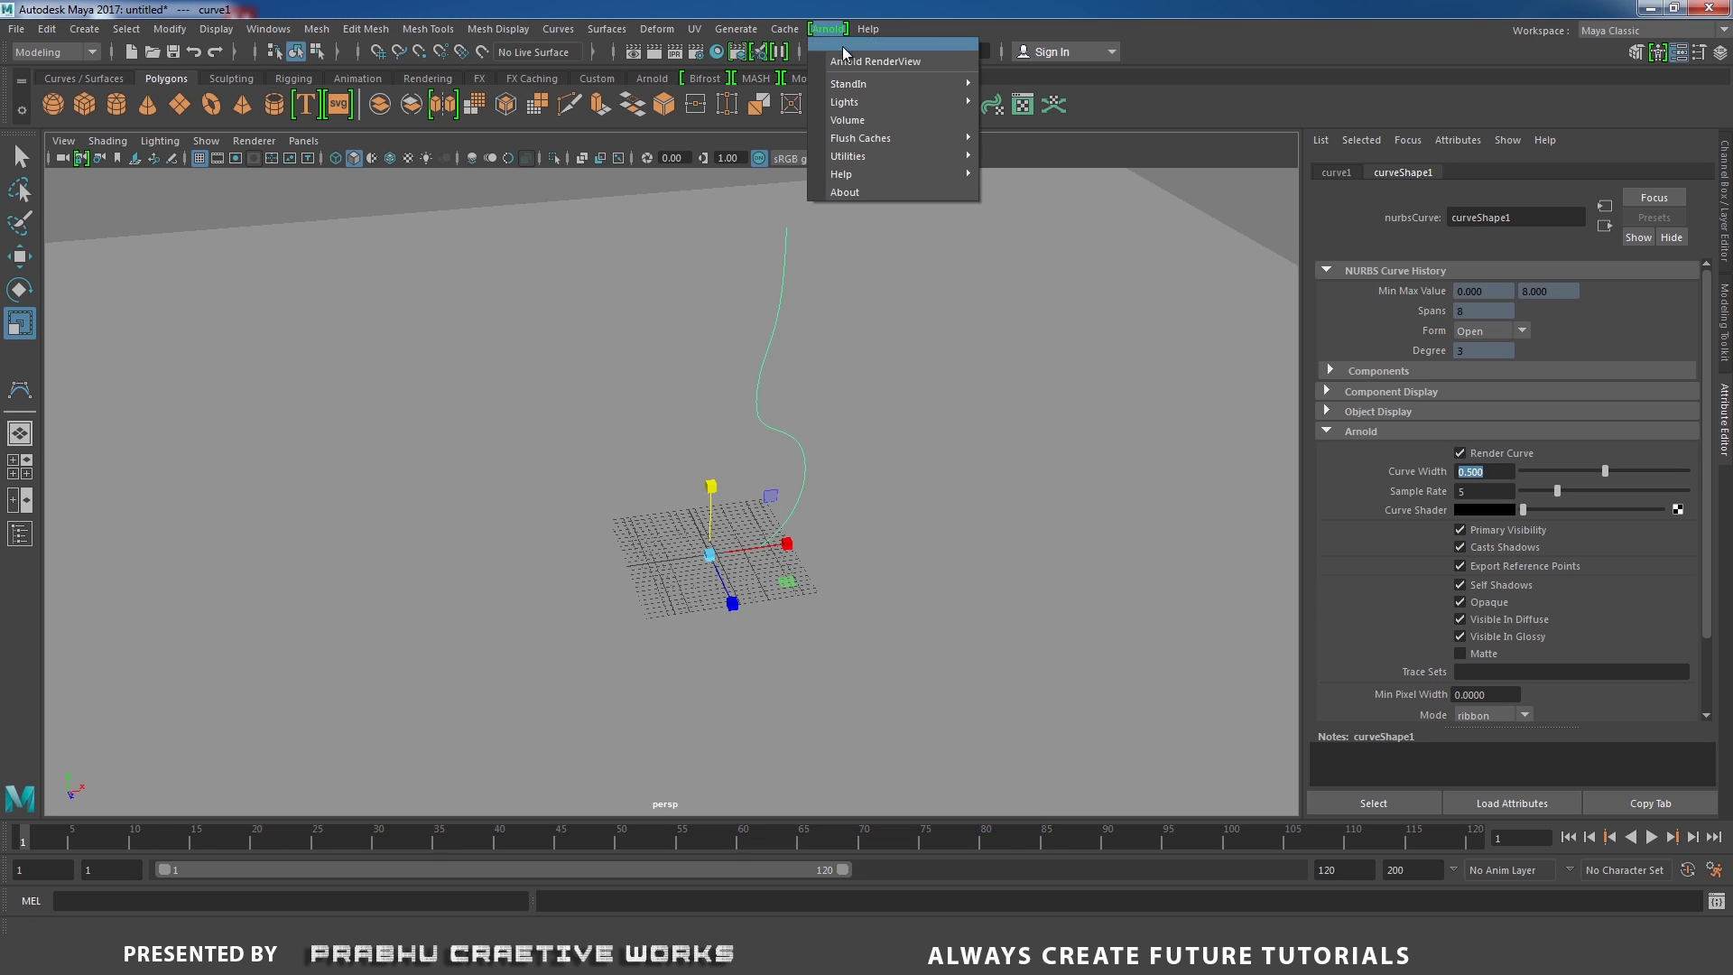
{"action": "left_click", "coordinate": [856, 61]}
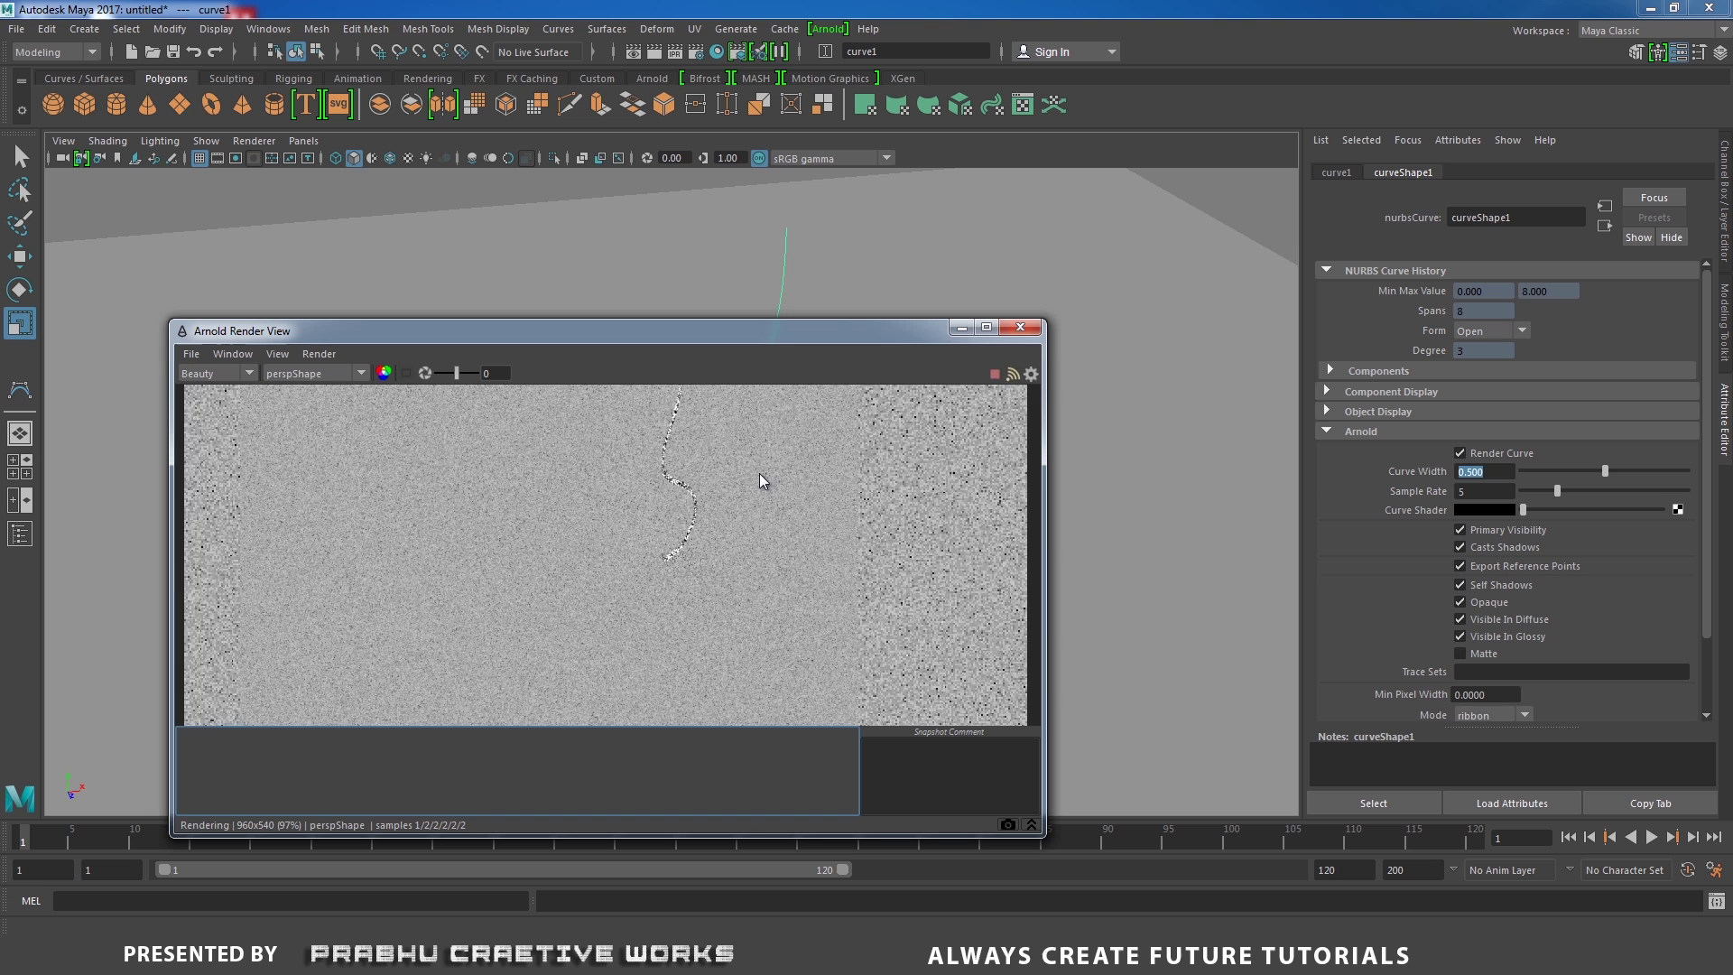
{"action": "scroll", "coordinate": [750, 487], "scroll_direction": "up", "scroll_amount": 1}
{"action": "middle_click_drag", "start_coordinate": [749, 487], "coordinate": [758, 572]}
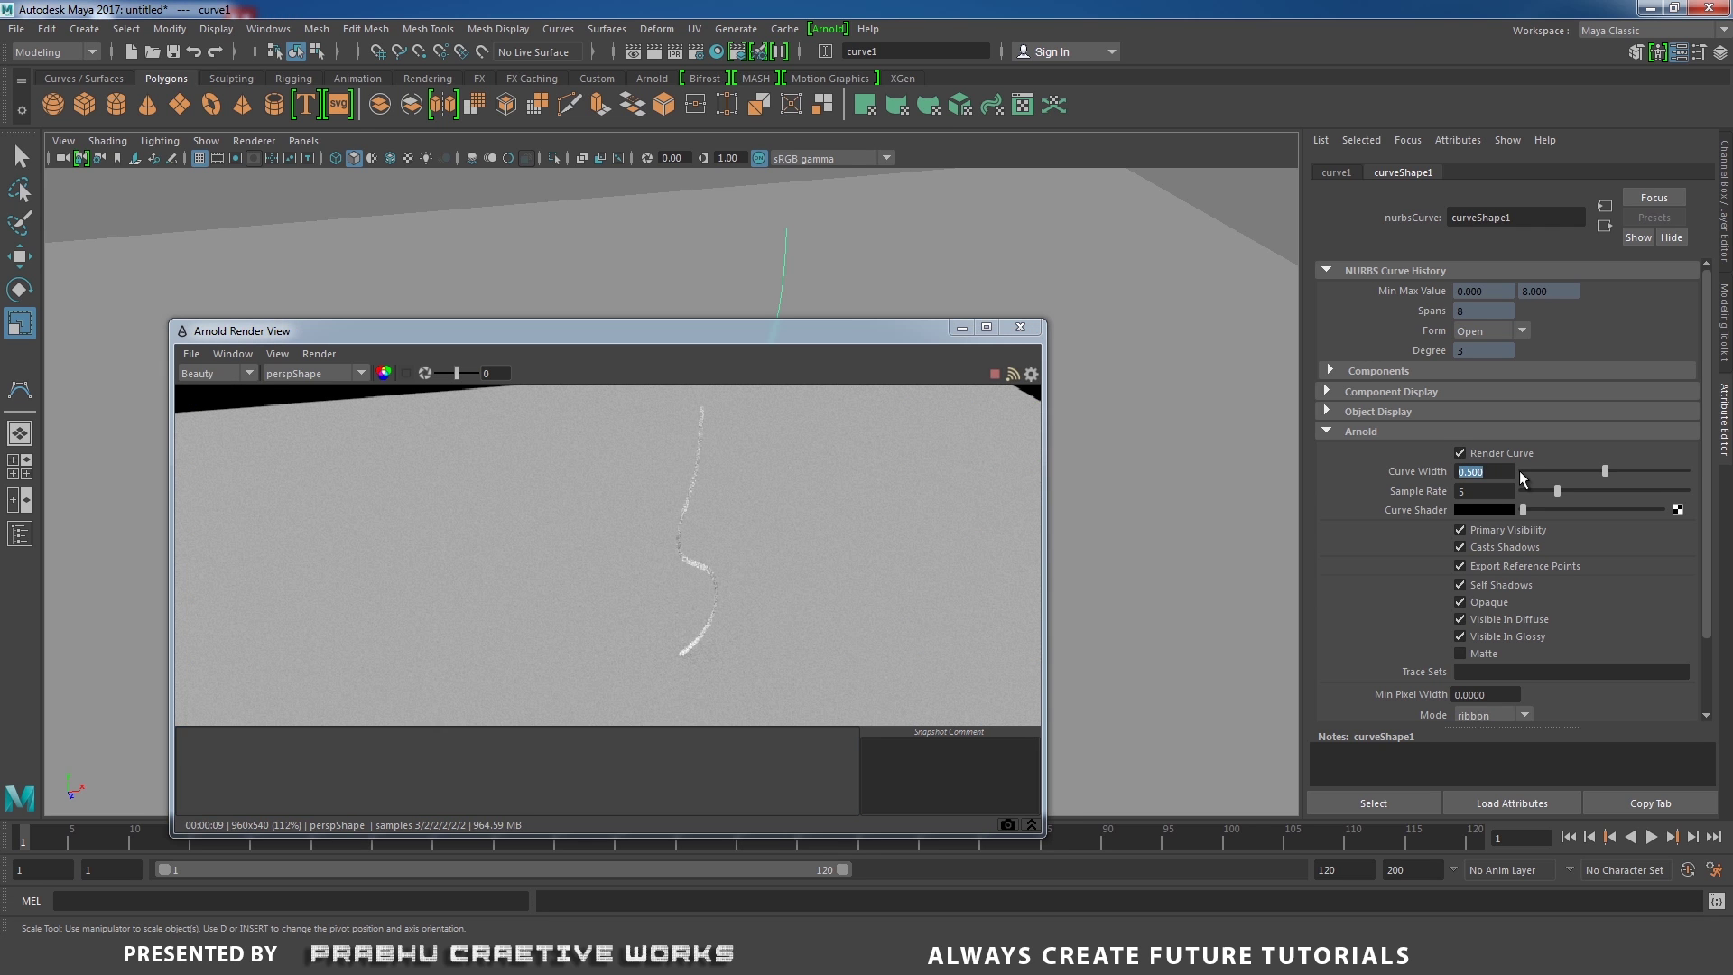
{"action": "type", "text": "1"}
{"action": "key", "text": "Return"}
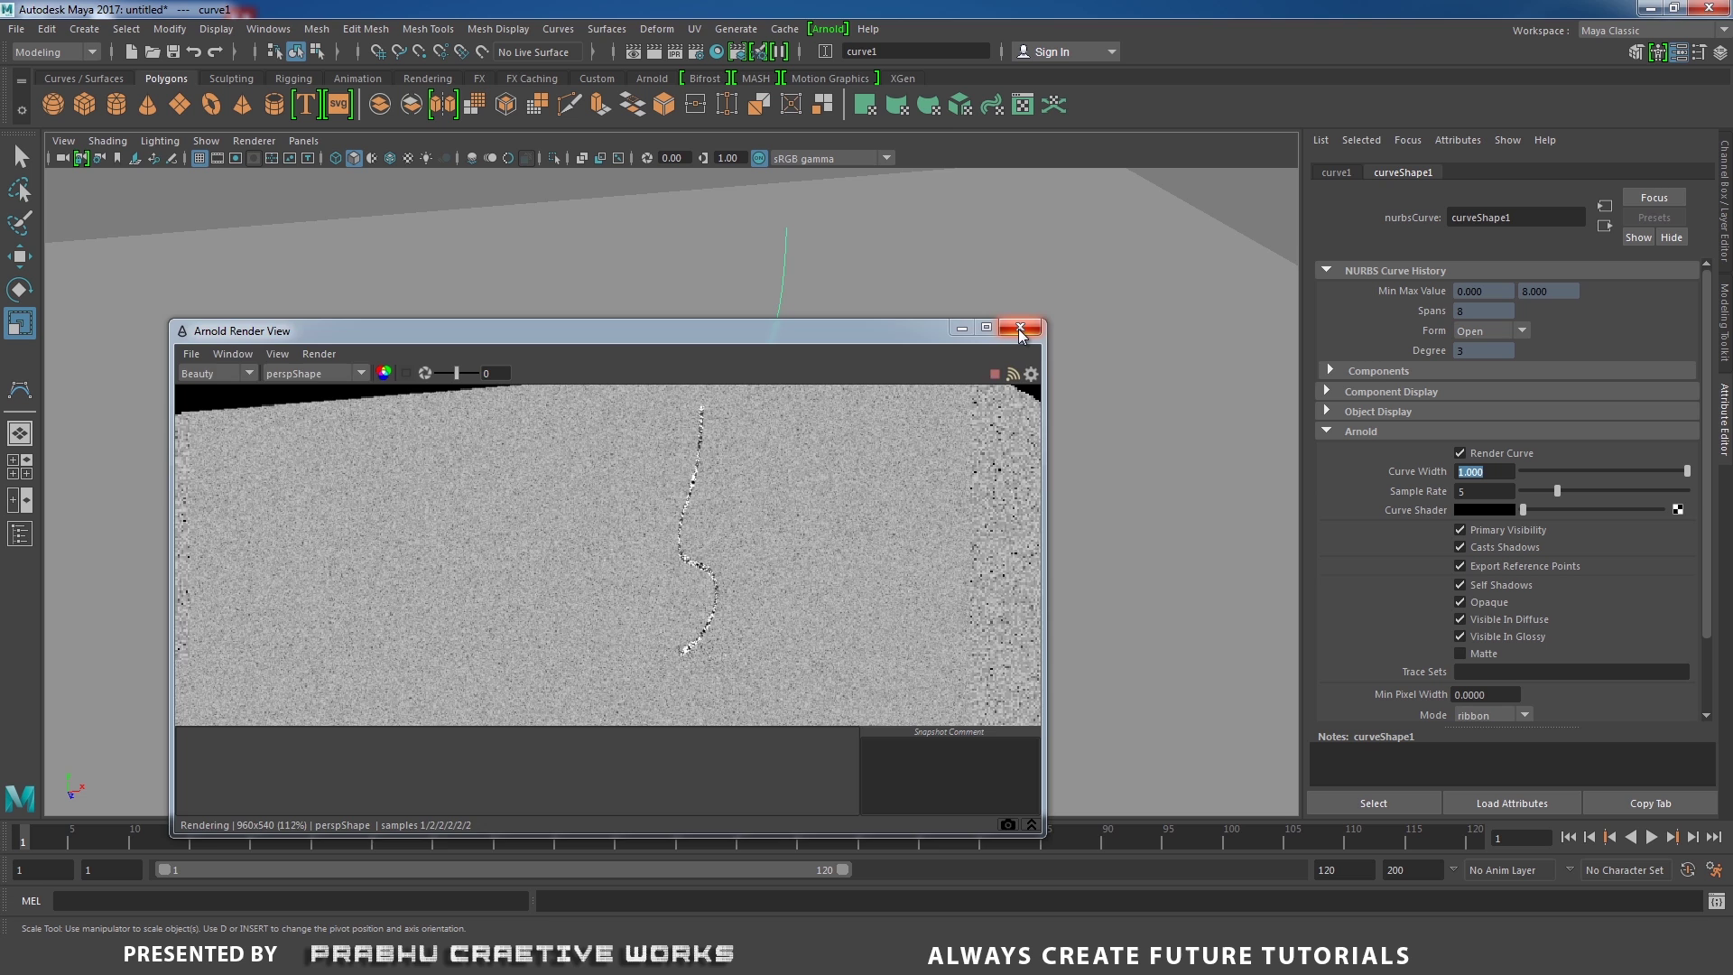
{"action": "left_click", "coordinate": [1020, 327]}
{"action": "left_click", "coordinate": [828, 29]}
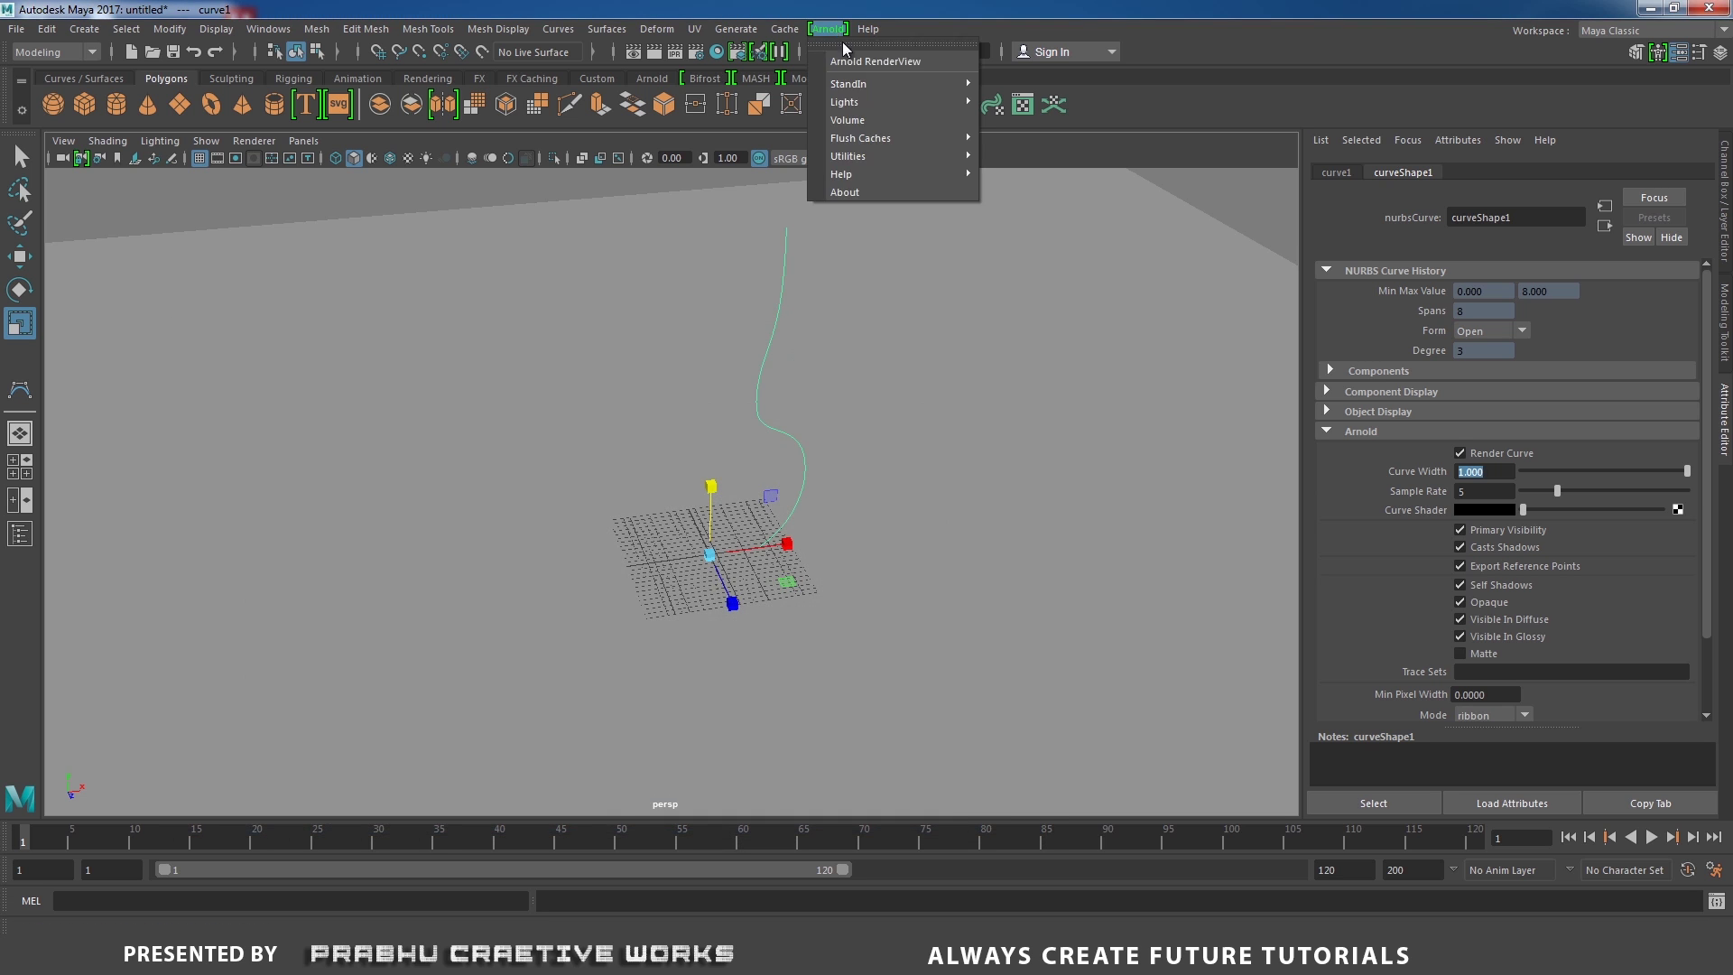
{"action": "left_click", "coordinate": [866, 56]}
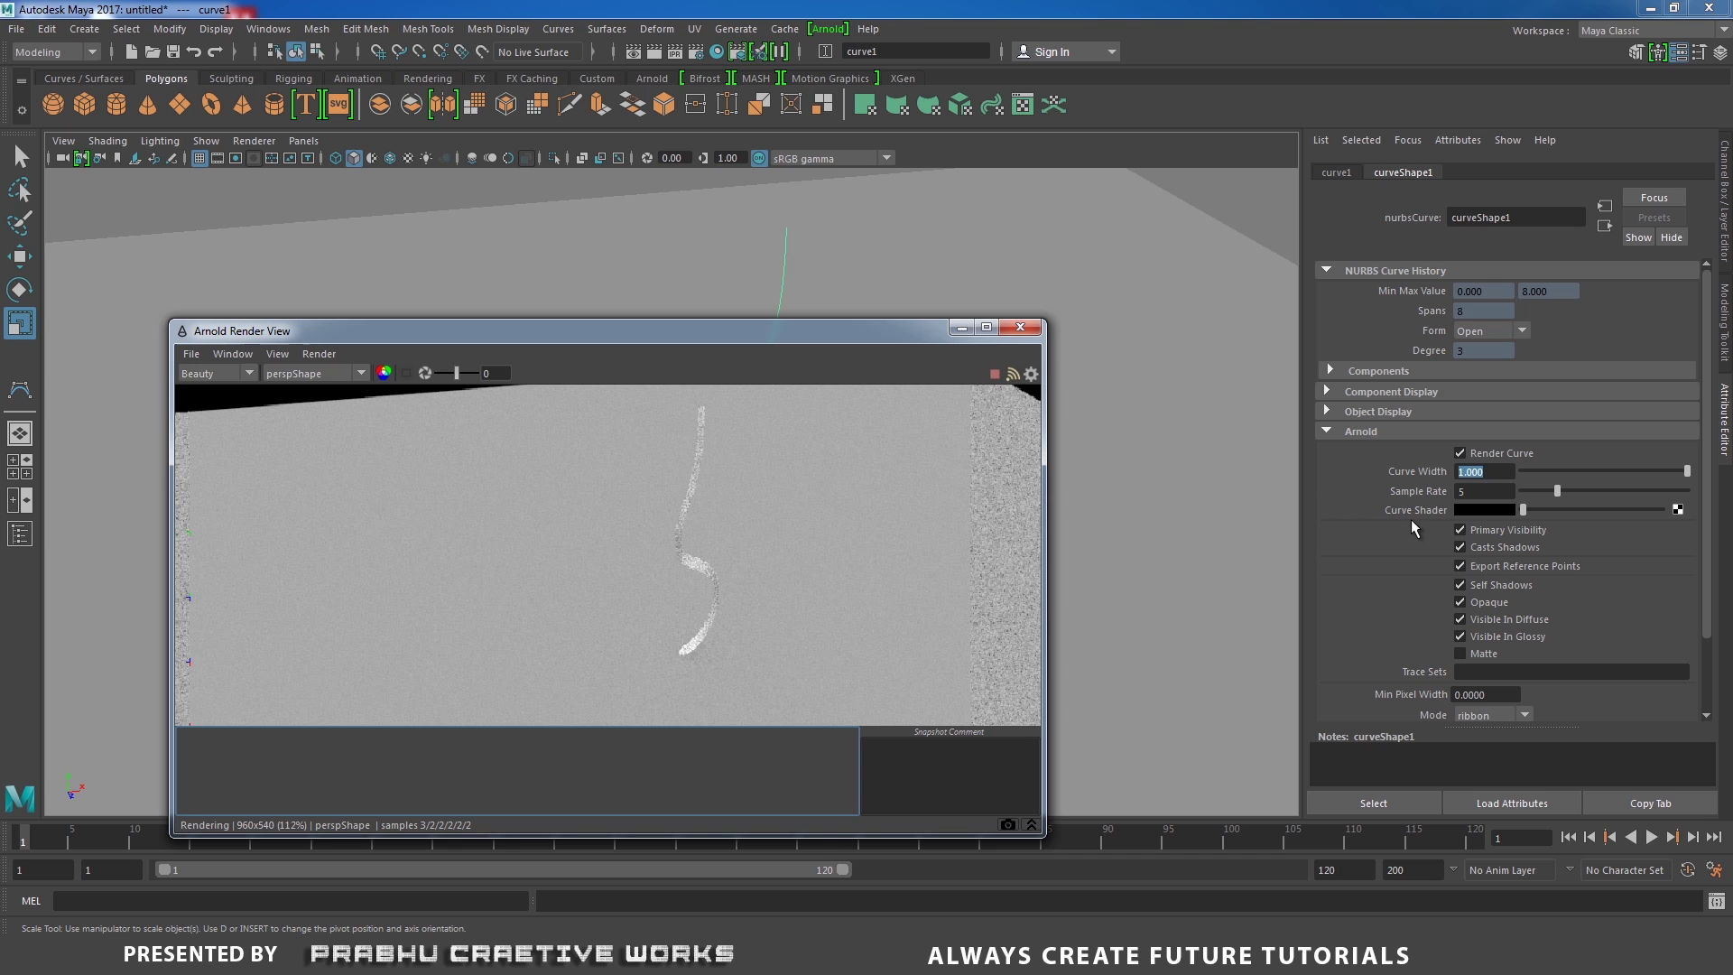
- Assign the curve a new aiStandard shader with red diffuse colour and specular weight about 0.42
{"action": "left_click", "coordinate": [1676, 510]}
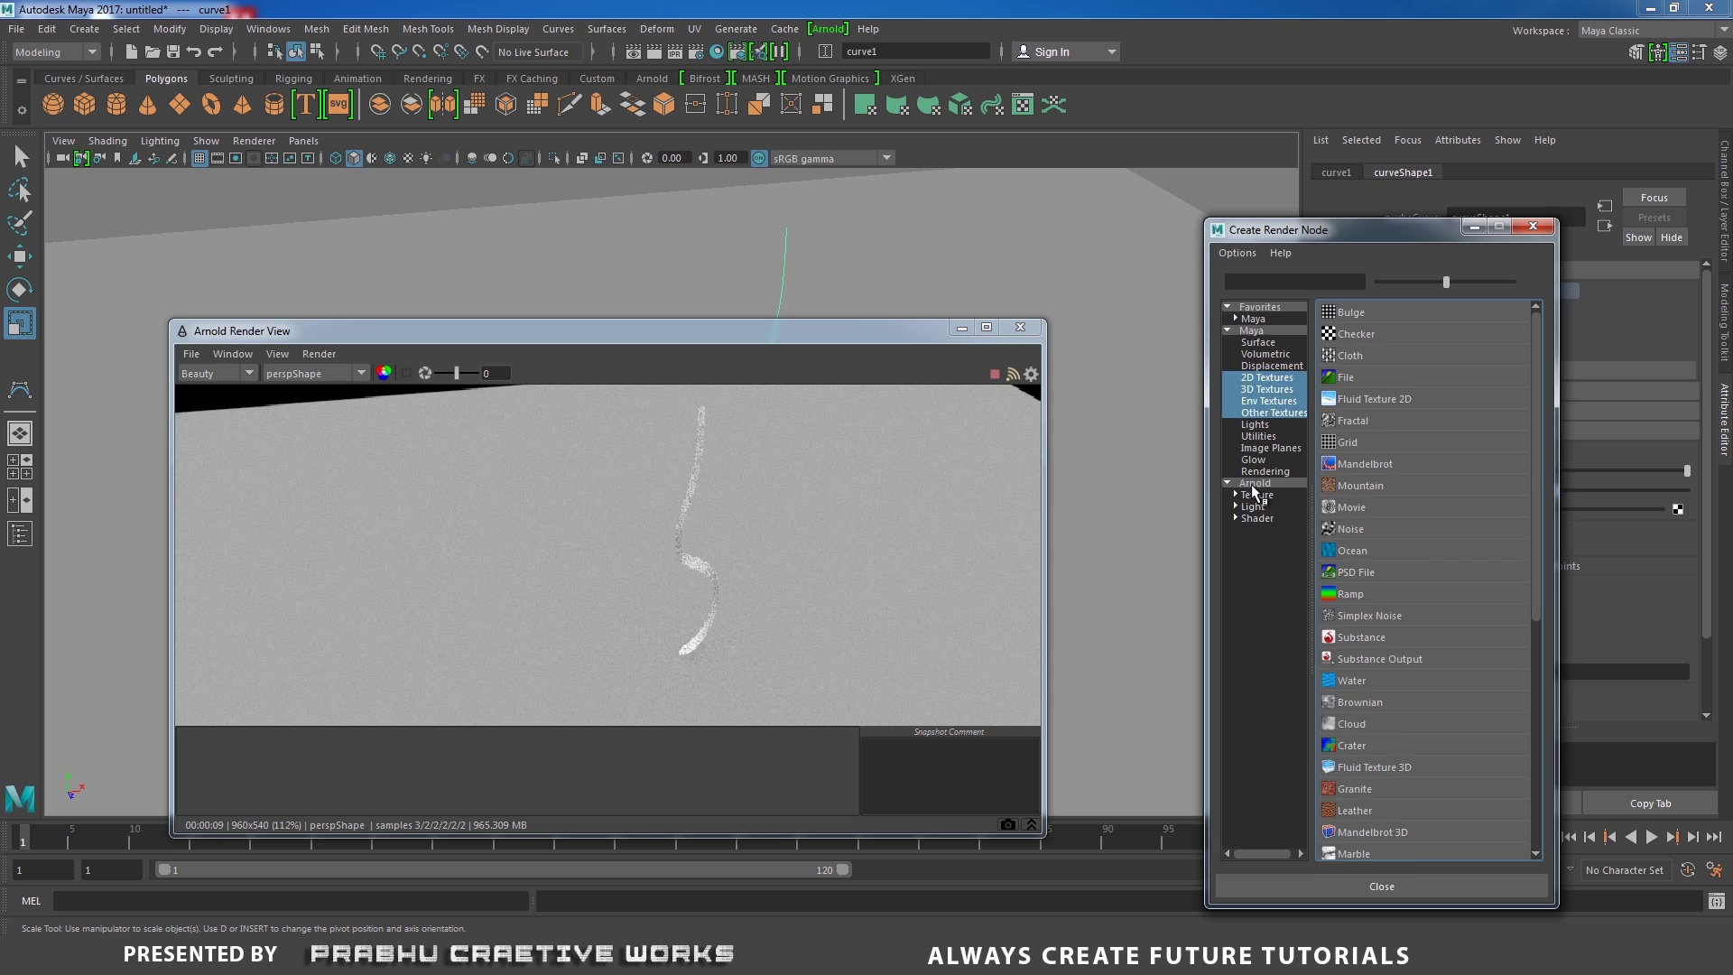
{"action": "left_click", "coordinate": [1251, 483]}
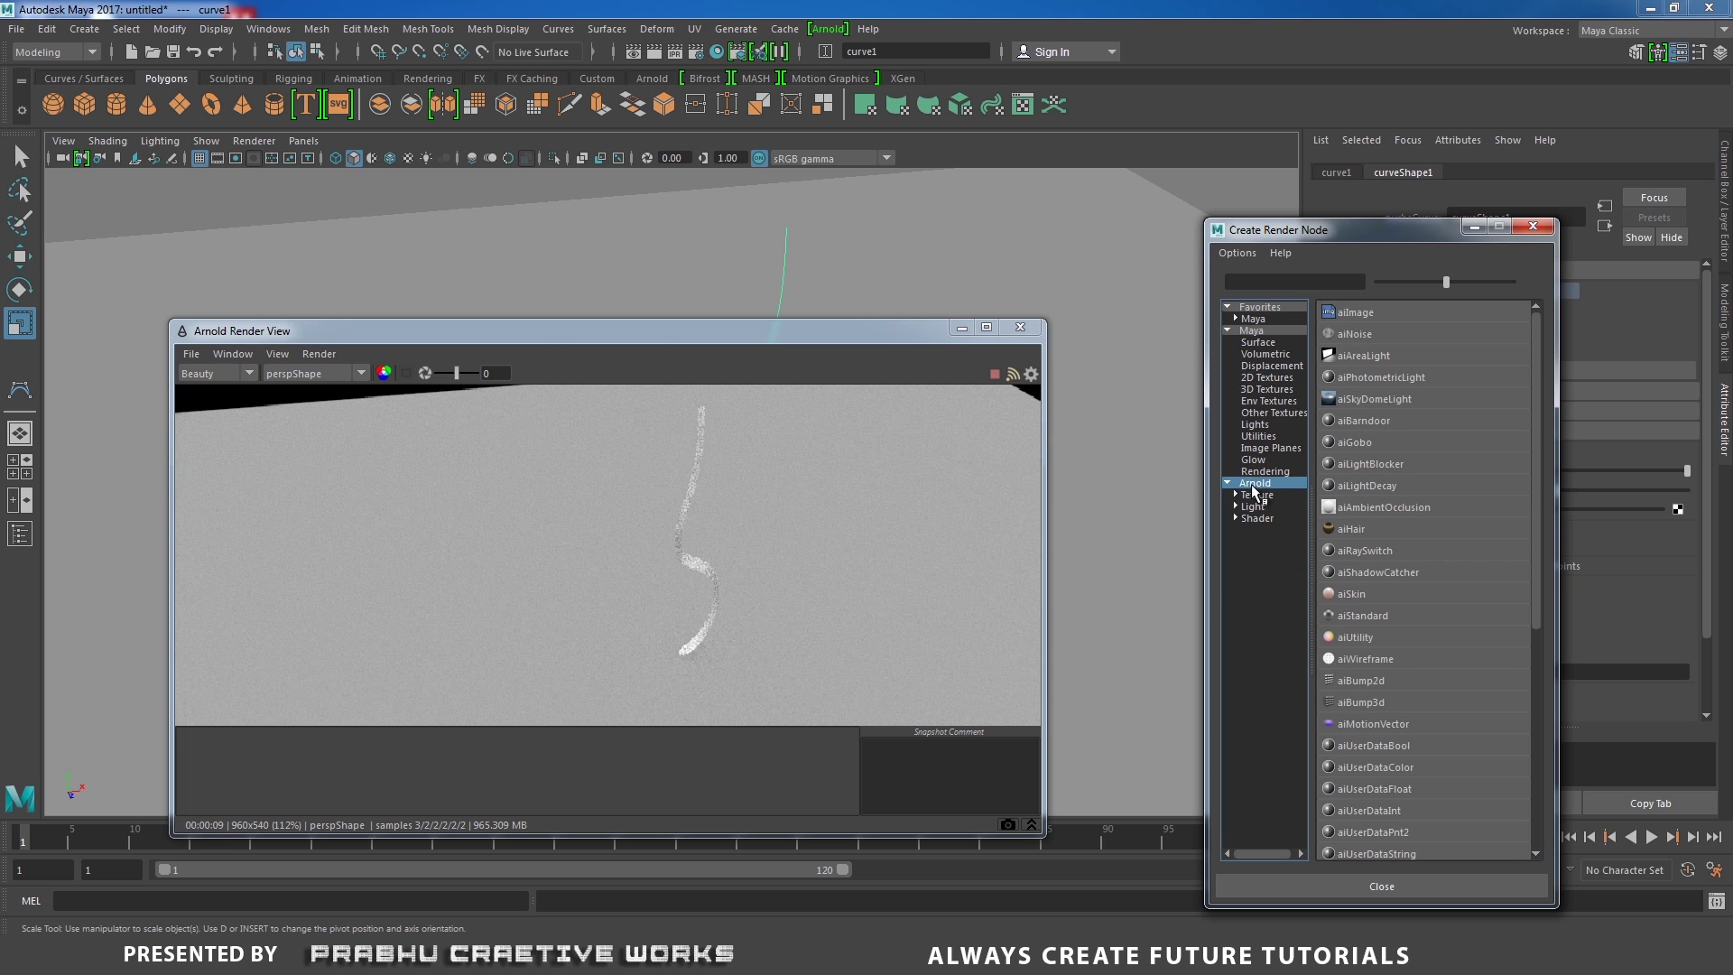
{"action": "left_click", "coordinate": [1376, 614]}
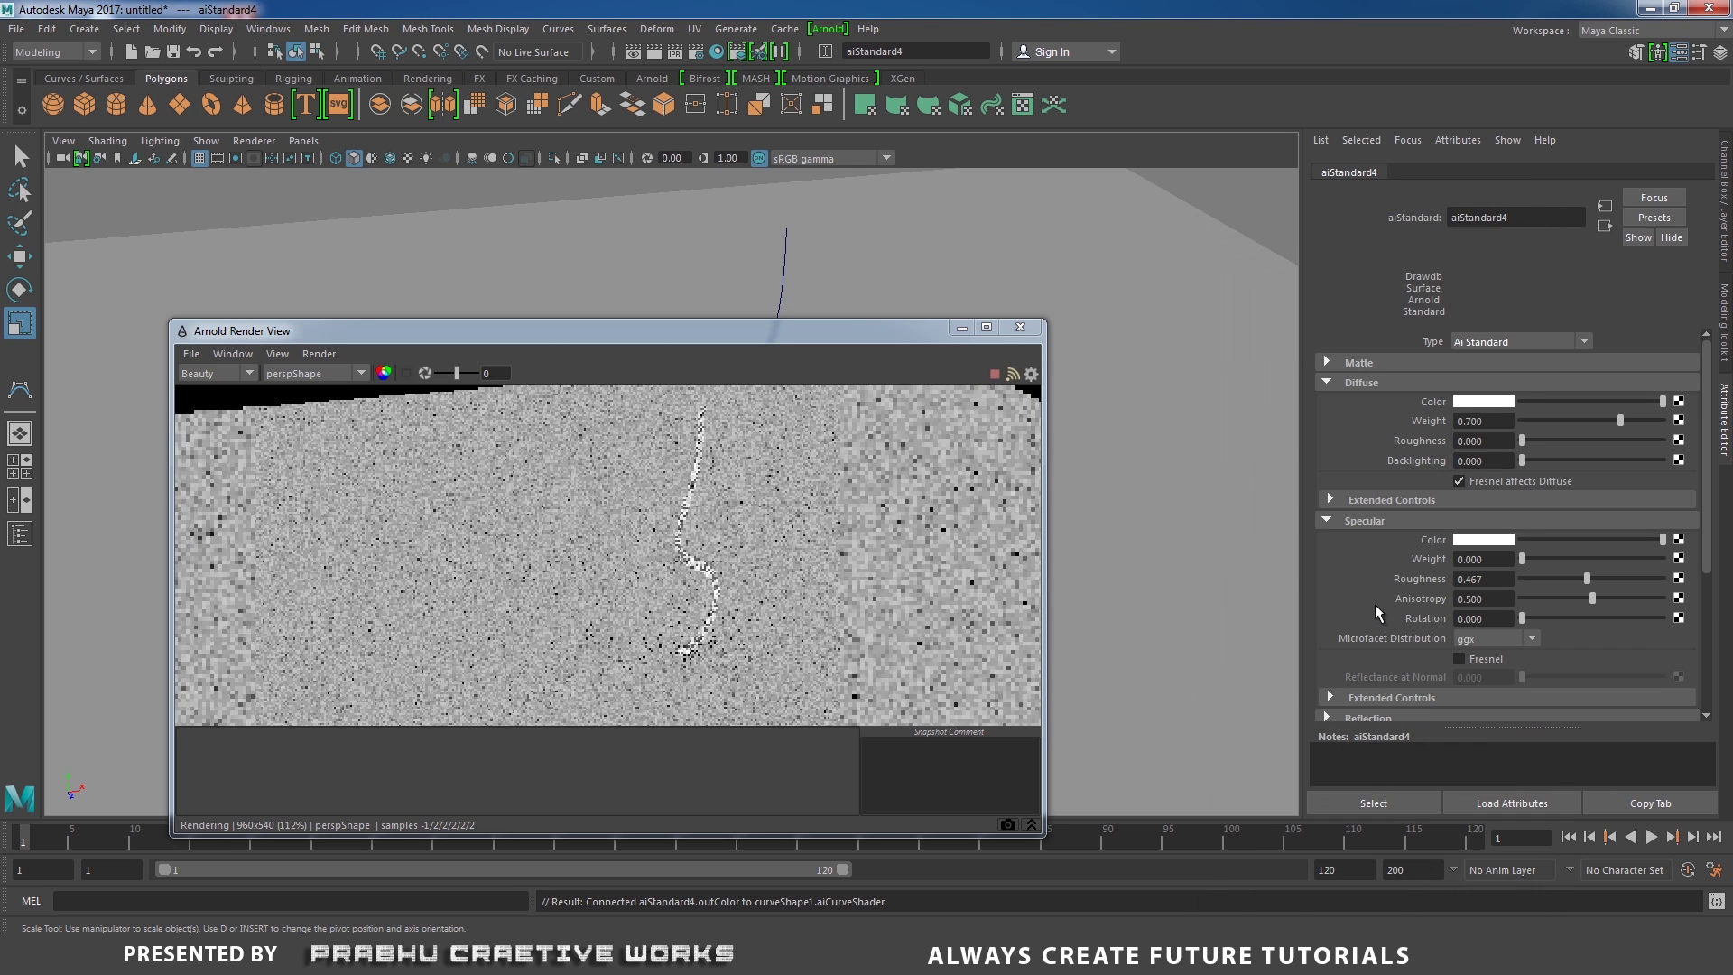
{"action": "left_click", "coordinate": [1498, 403]}
{"action": "left_click", "coordinate": [1433, 358]}
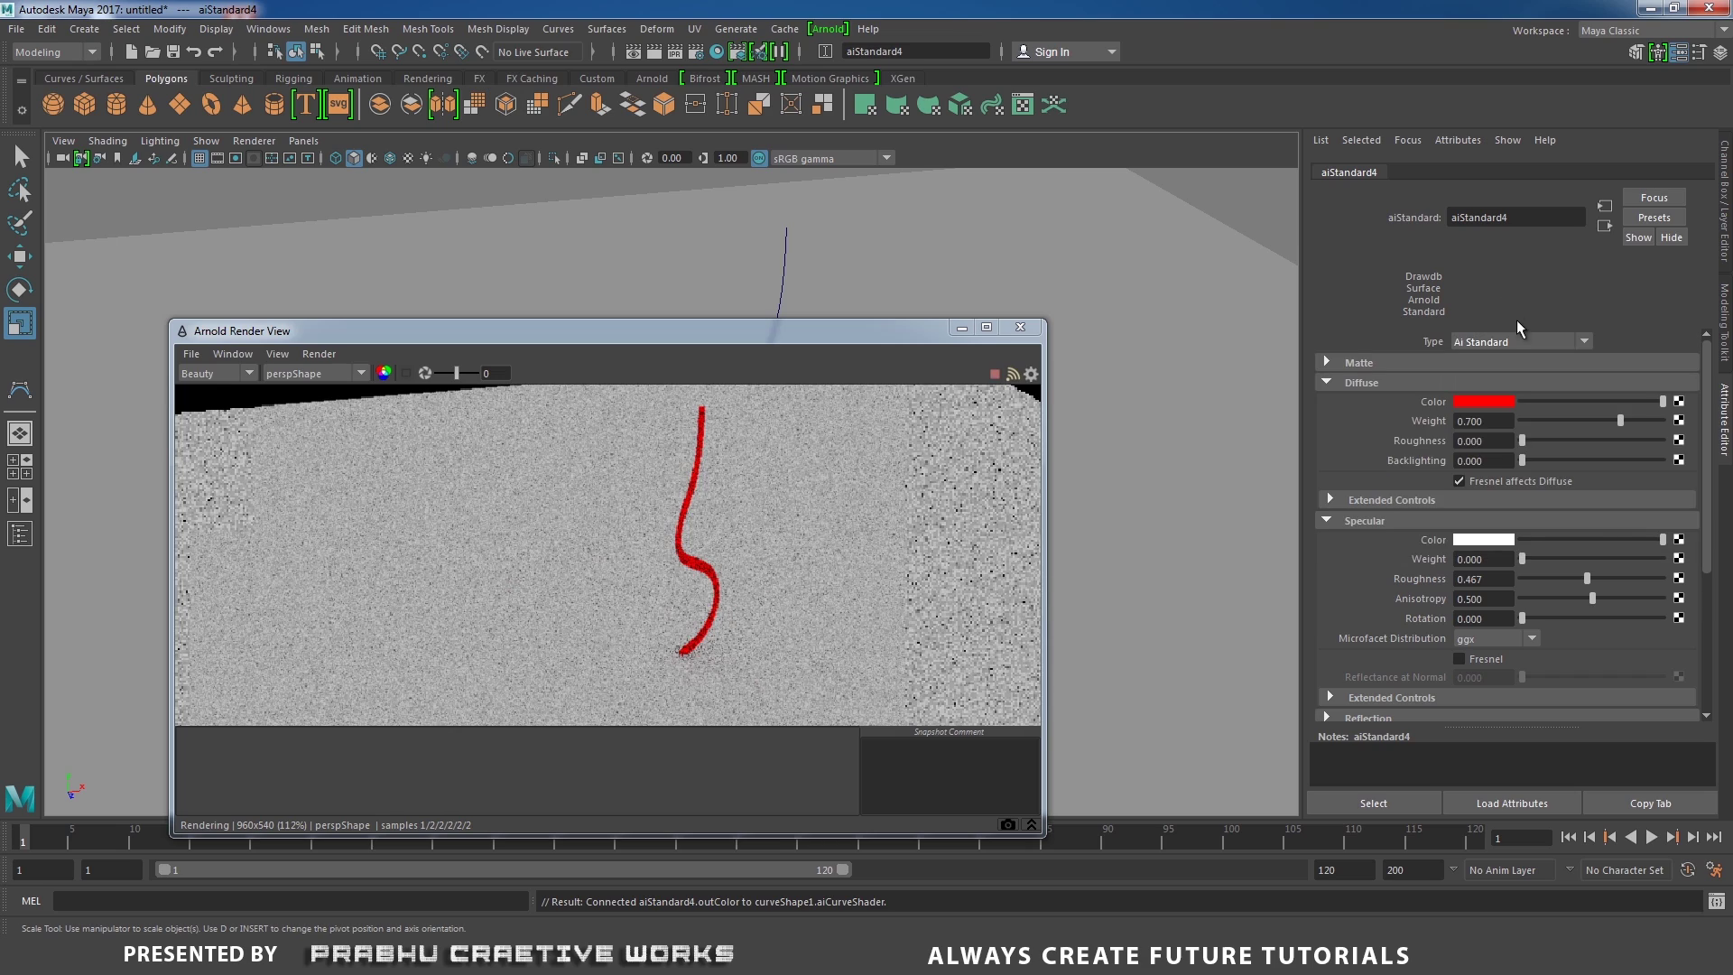
{"action": "left_click_drag", "start_coordinate": [1524, 557], "coordinate": [1562, 563]}
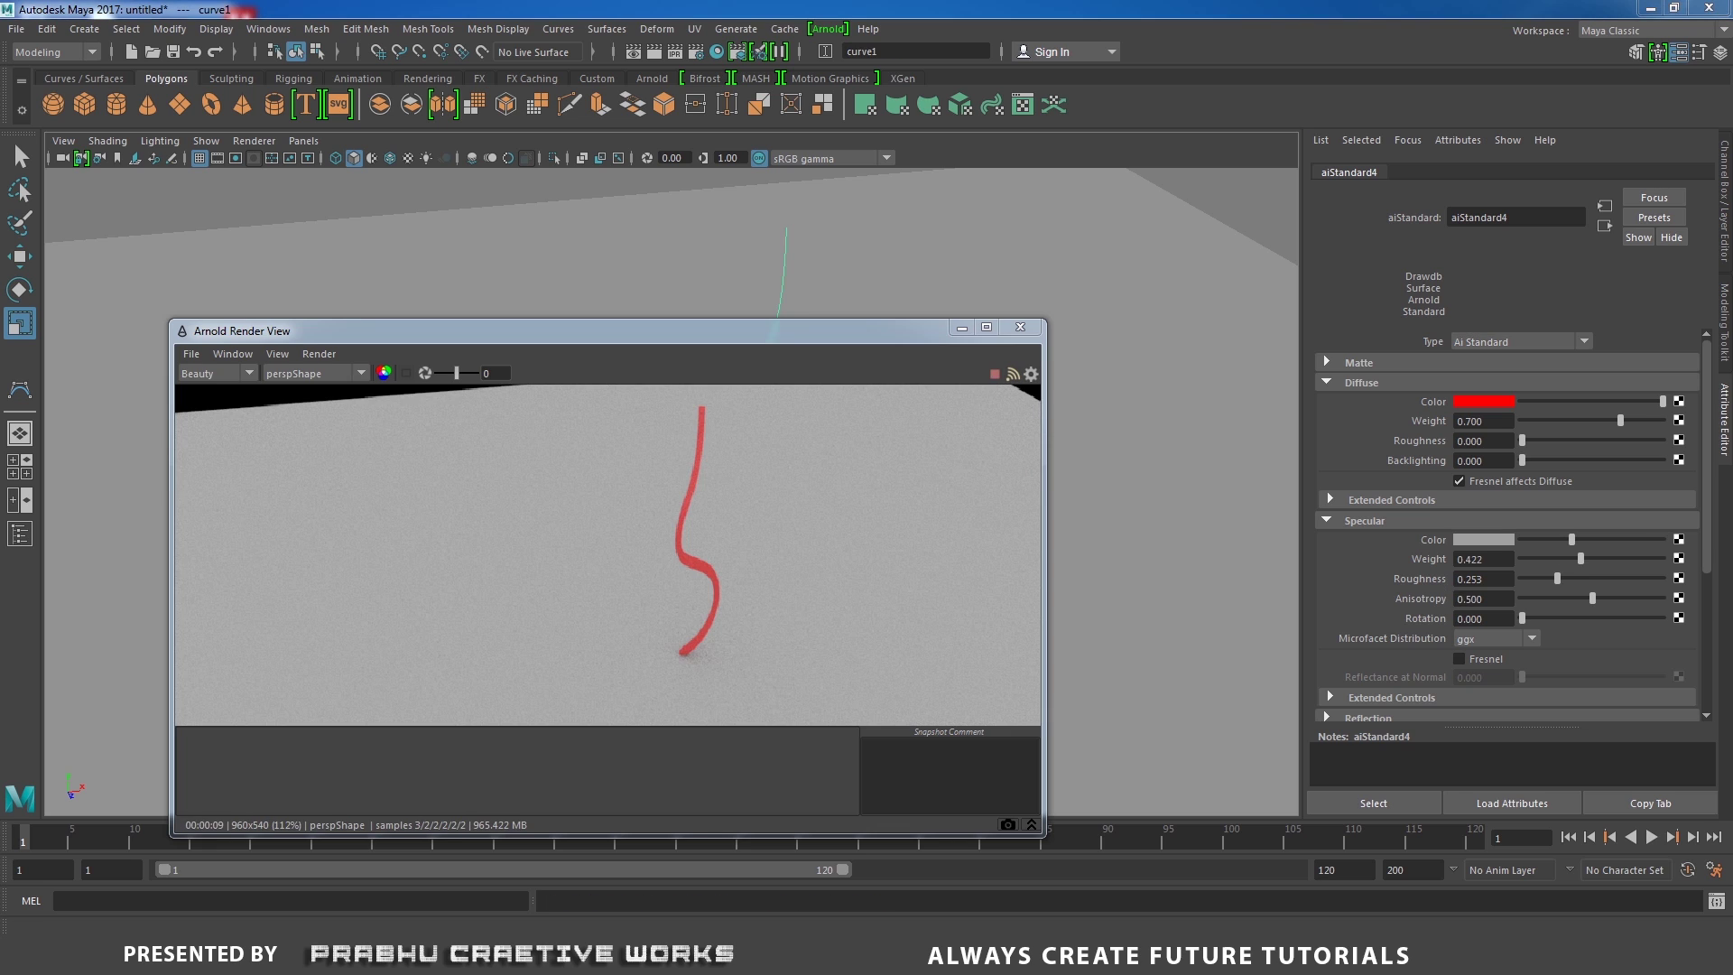